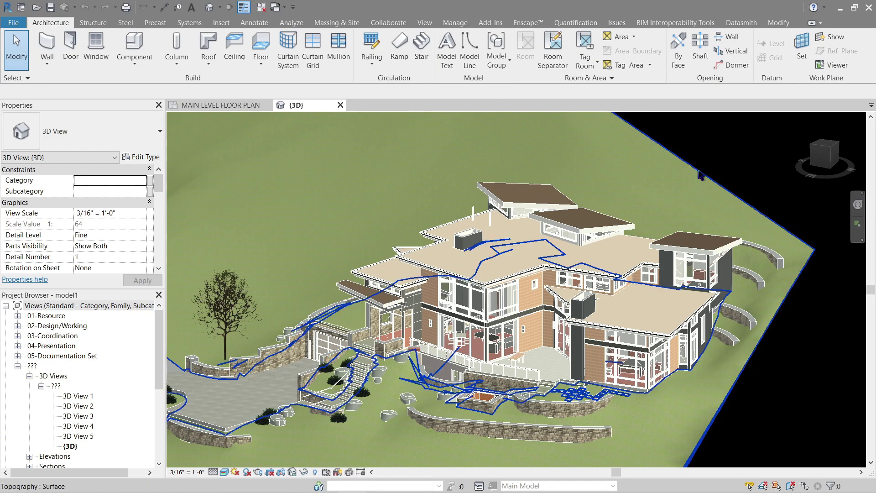
- Place a perspective camera with its eye near the house and target on the lawn, creating 3D View 6
click(221, 10)
click(233, 33)
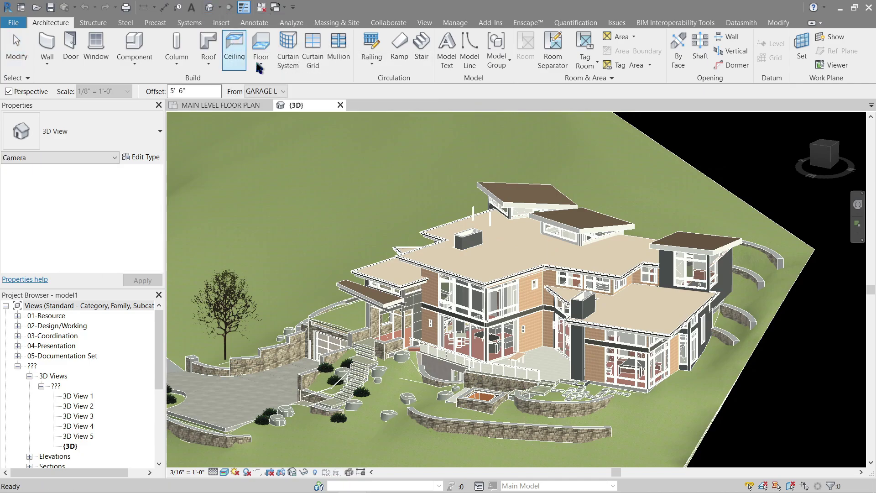
middle_drag(432, 370, 477, 361)
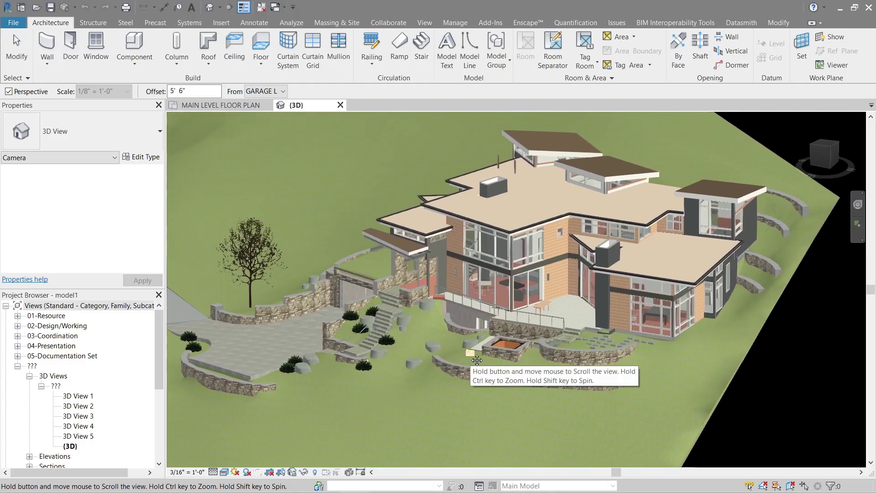
click(390, 400)
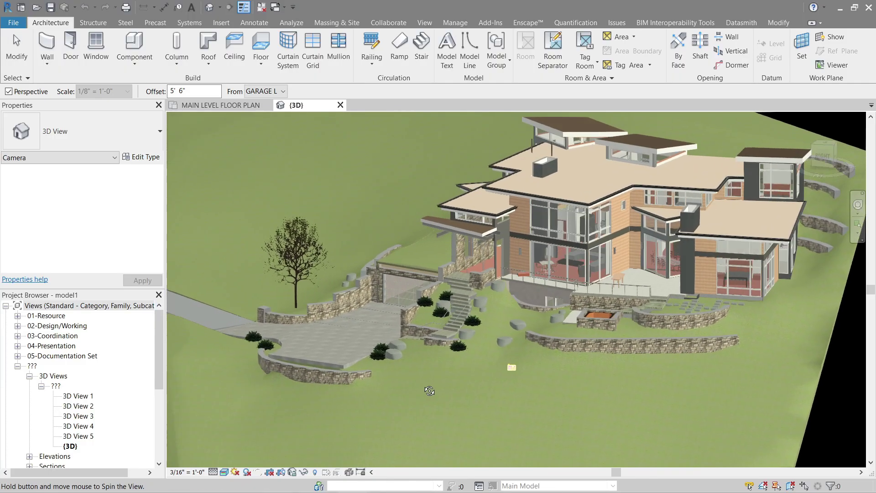
click(581, 280)
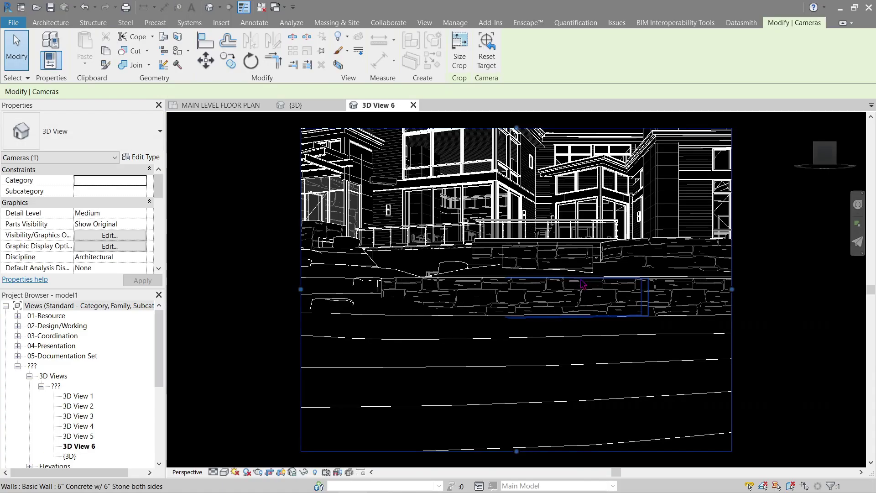
scroll(579, 287, down, 1)
scroll(576, 292, up, 1)
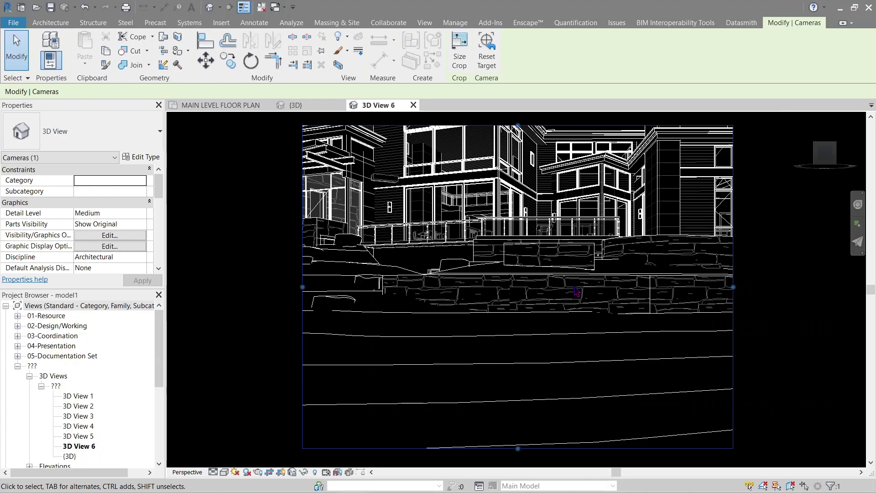
- Show 3D View 6 in Consistent Colors, then close it and orbit the default {3D} view
click(213, 472)
click(251, 448)
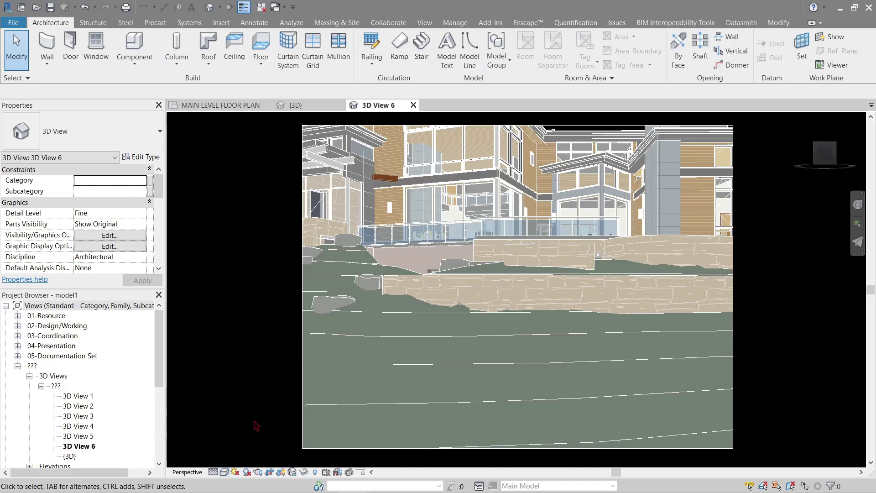
click(413, 105)
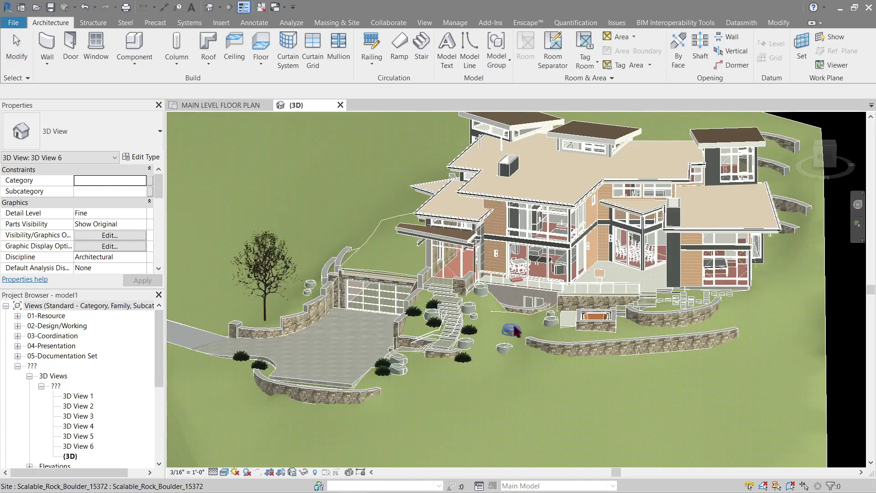
scroll(516, 331, down, 3)
shift+middle_drag(515, 331, 456, 278)
scroll(492, 301, up, 3)
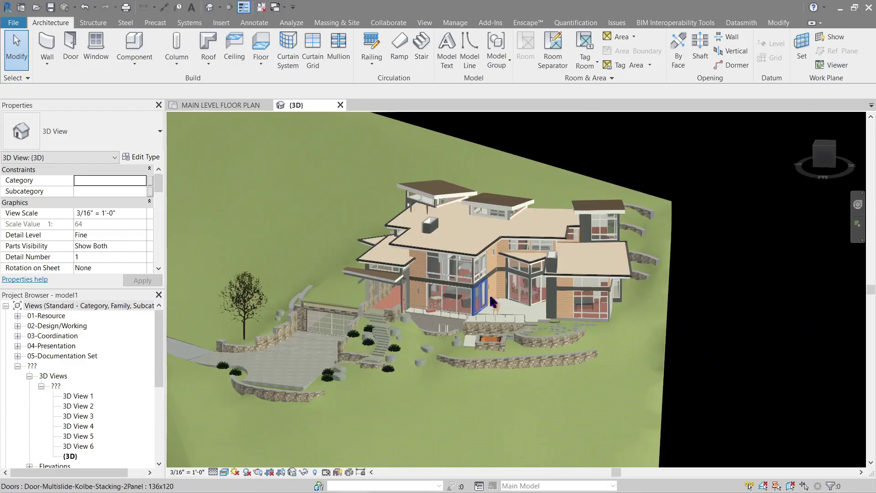
shift+middle_drag(492, 302, 595, 256)
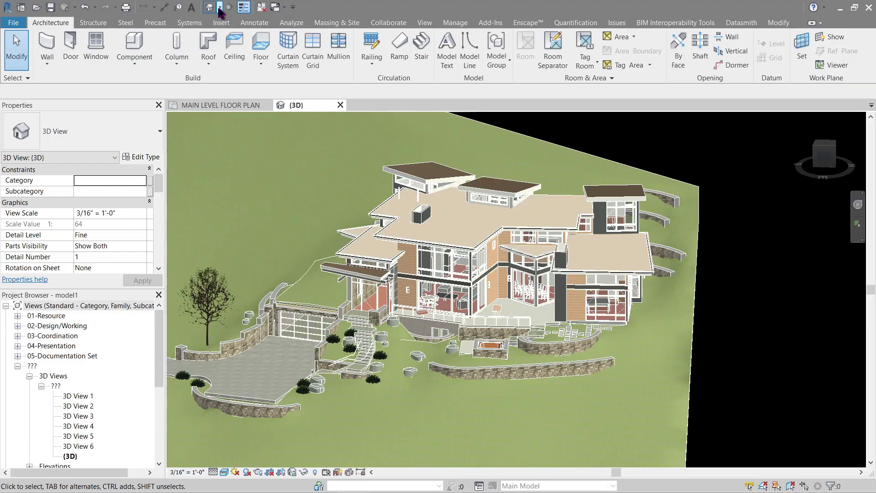
- Place a second camera, 3D View 7, with its eye in front of the house and target on the house
click(220, 11)
click(232, 34)
click(478, 420)
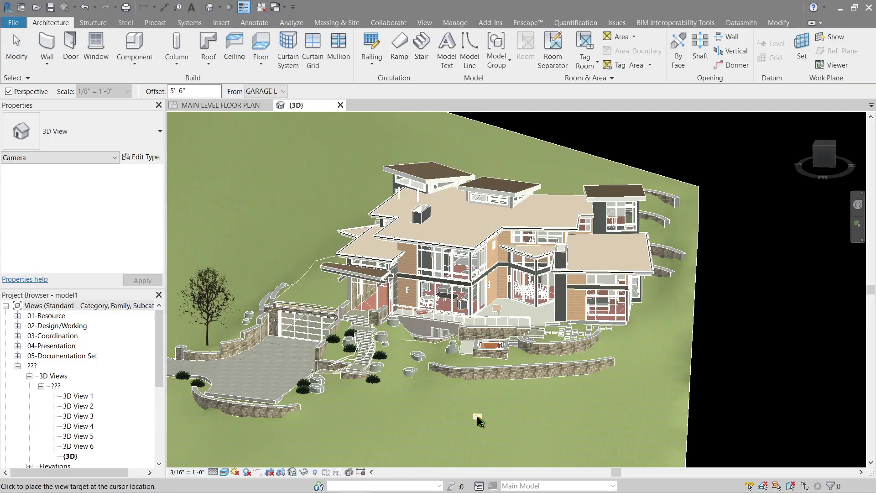
click(523, 182)
- In the default {3D} view, move the 3D View 7 camera eye to a new position
click(310, 110)
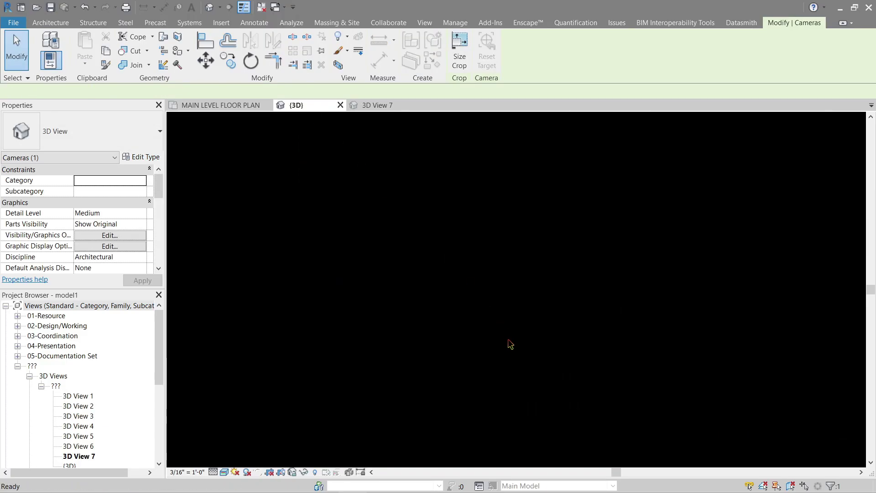
scroll(456, 320, up, 3)
middle_drag(456, 320, 428, 356)
scroll(428, 355, down, 3)
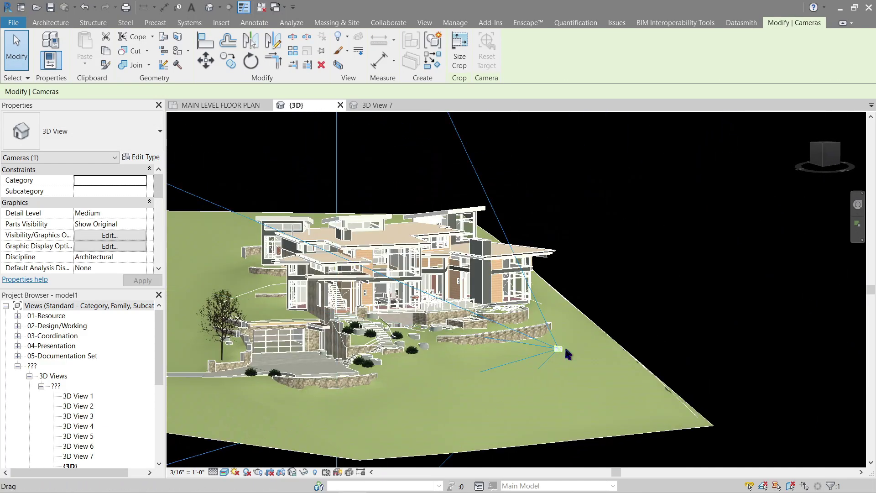
shift+middle_drag(556, 328, 719, 240)
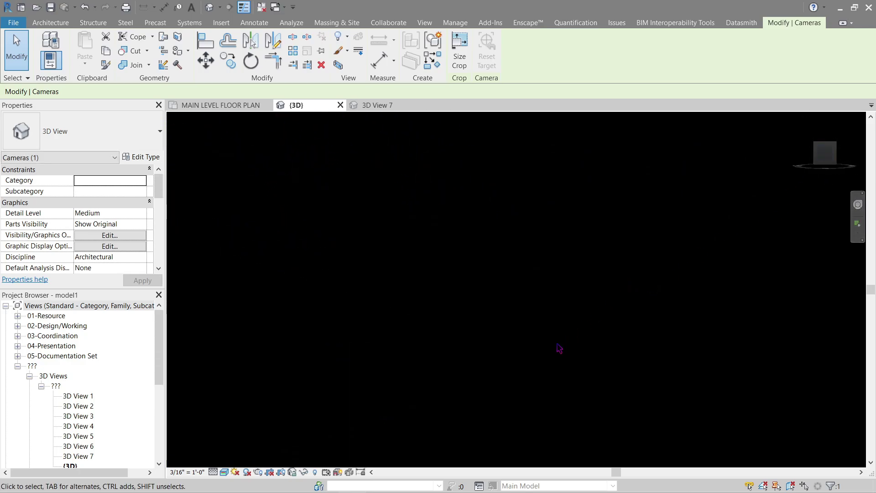
scroll(525, 365, down, 3)
scroll(614, 307, up, 5)
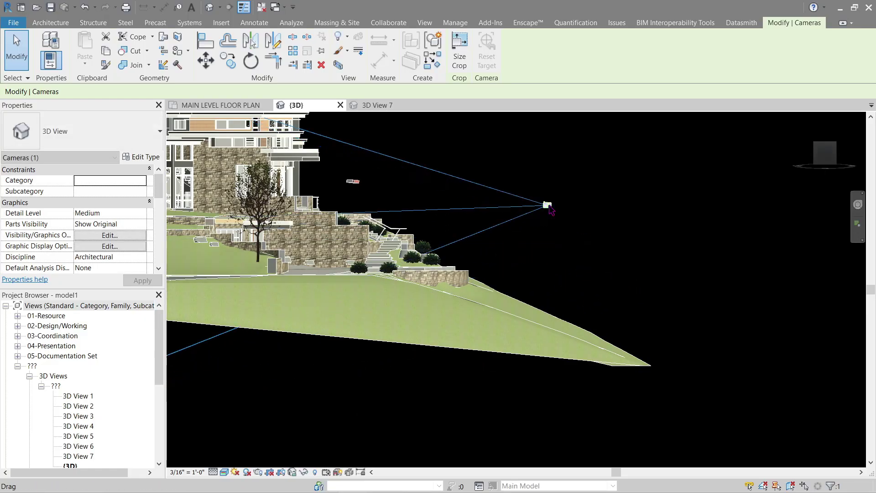
middle_drag(585, 245, 598, 315)
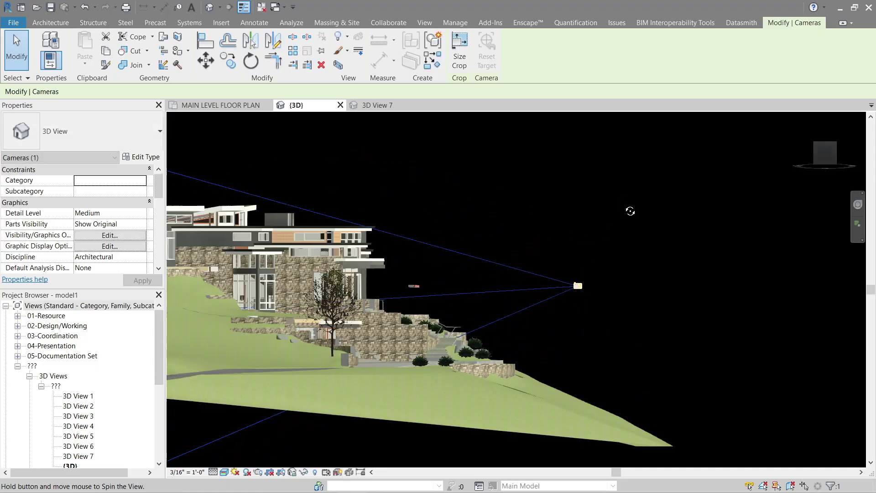
shift+middle_drag(630, 210, 487, 229)
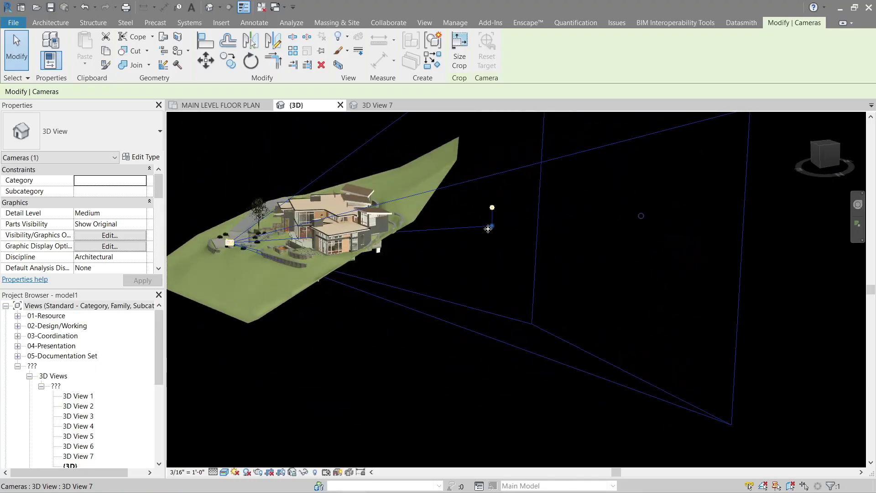
drag(494, 214, 493, 241)
shift+middle_drag(493, 241, 502, 320)
- Open 3D View 7 and set its visual style to Consistent Colors
click(377, 106)
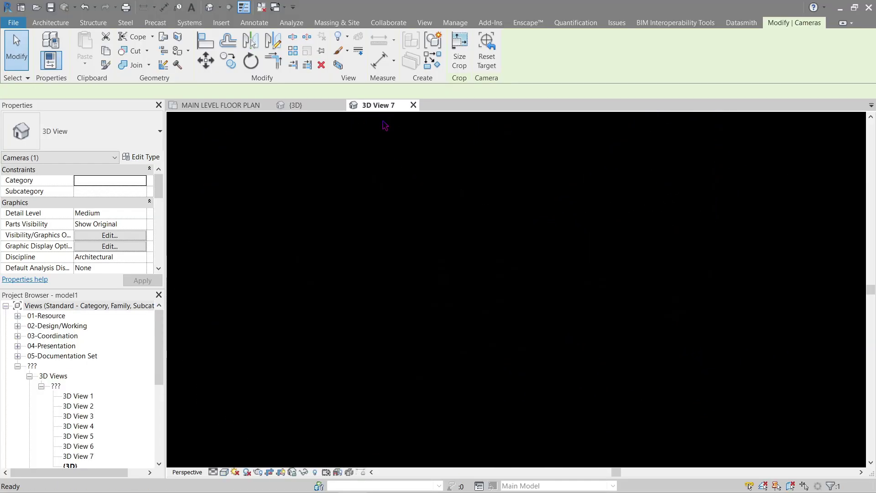
scroll(445, 315, down, 2)
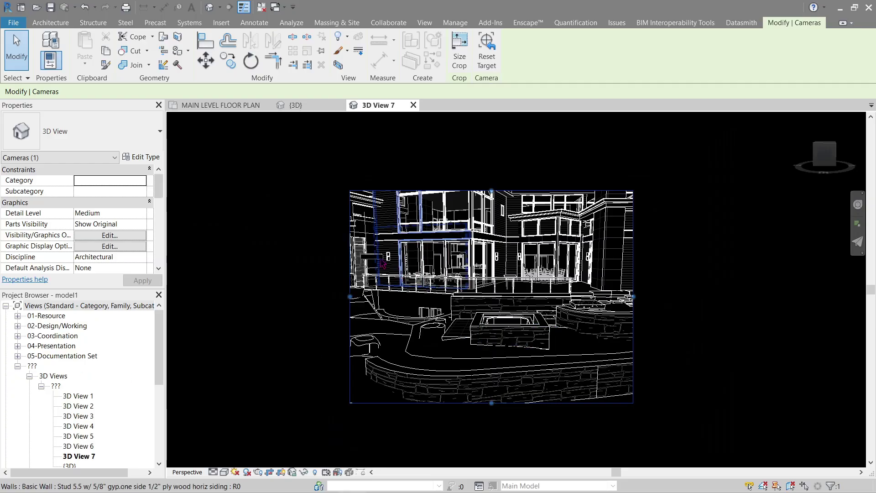
scroll(438, 308, up, 3)
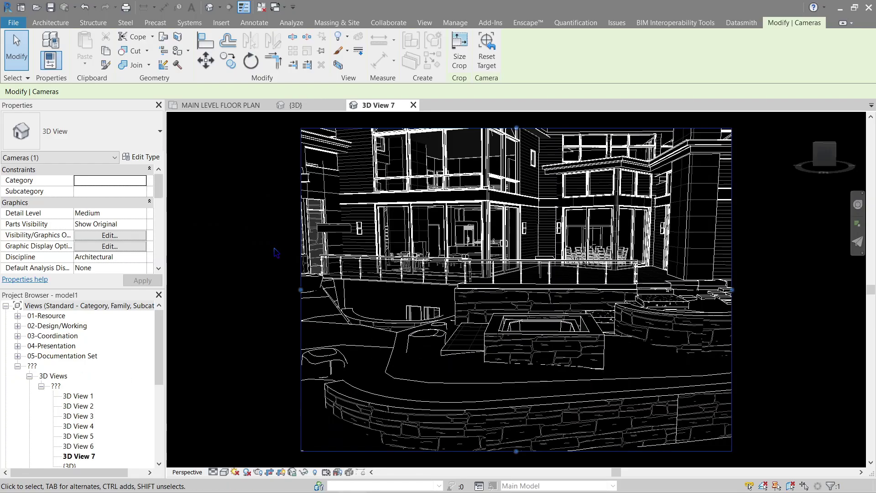
click(213, 472)
click(246, 450)
click(245, 315)
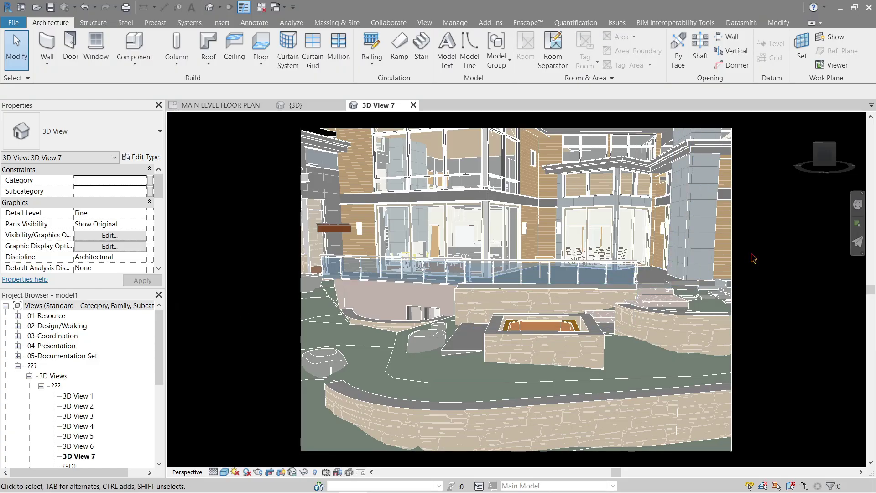
- Select the camera's crop boundary in 3D View 7
scroll(754, 258, down, 4)
click(590, 229)
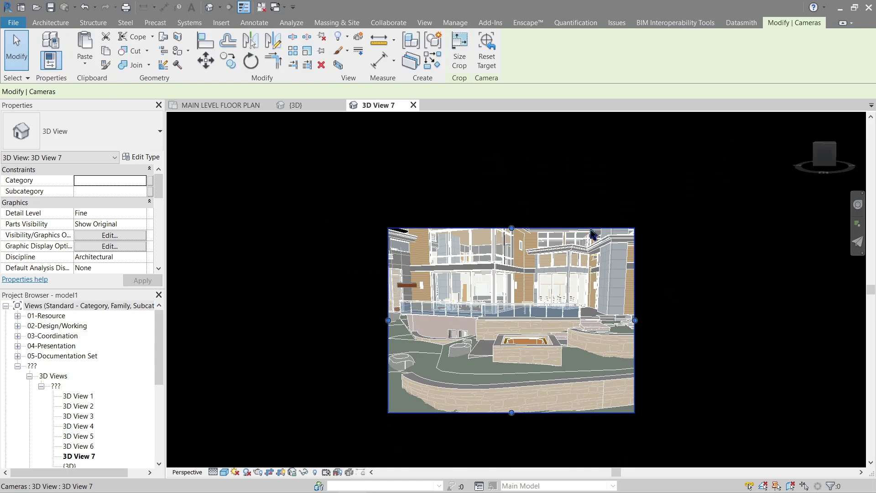
middle_drag(590, 233, 595, 185)
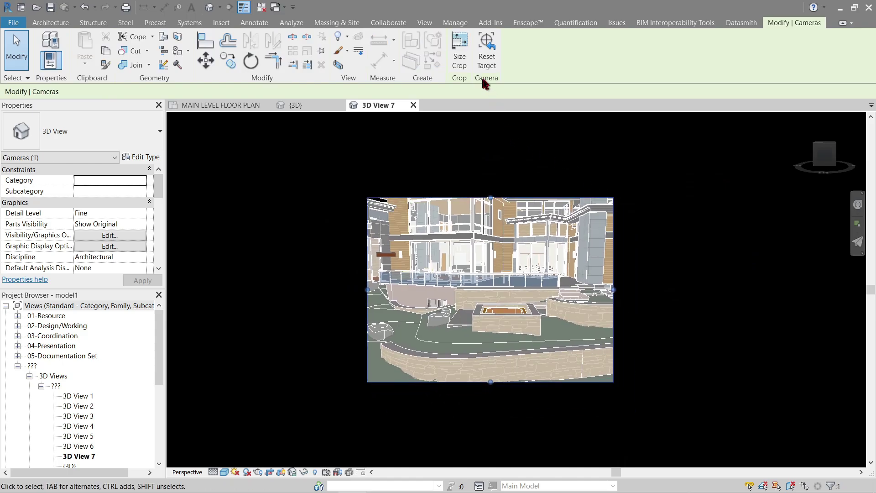
- Set the camera crop region to 11" wide by 6" high, using Field of view
click(460, 52)
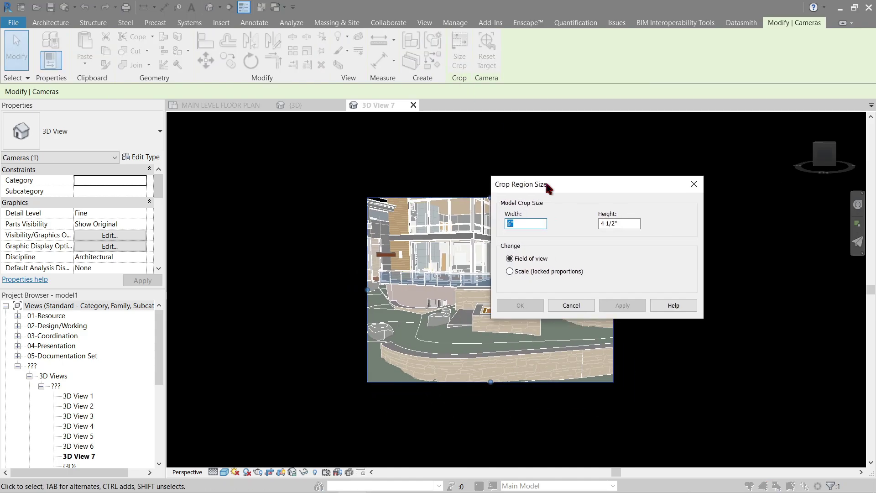
drag(548, 187, 160, 185)
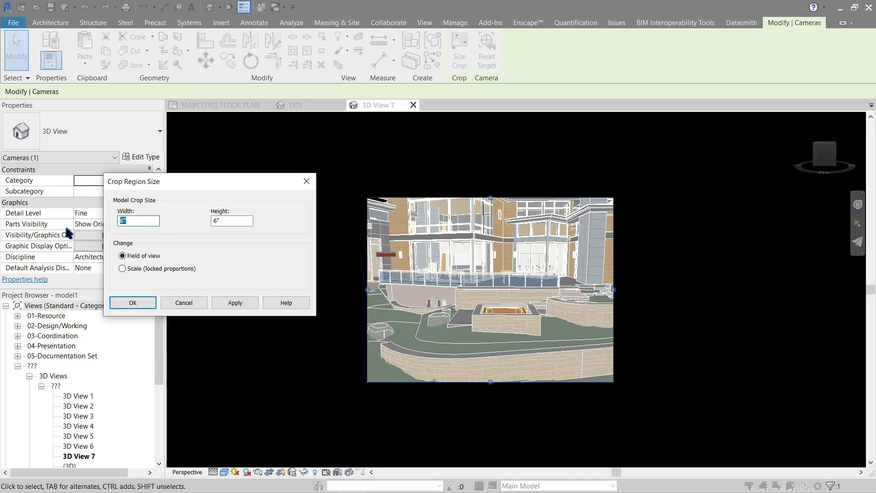
click(235, 308)
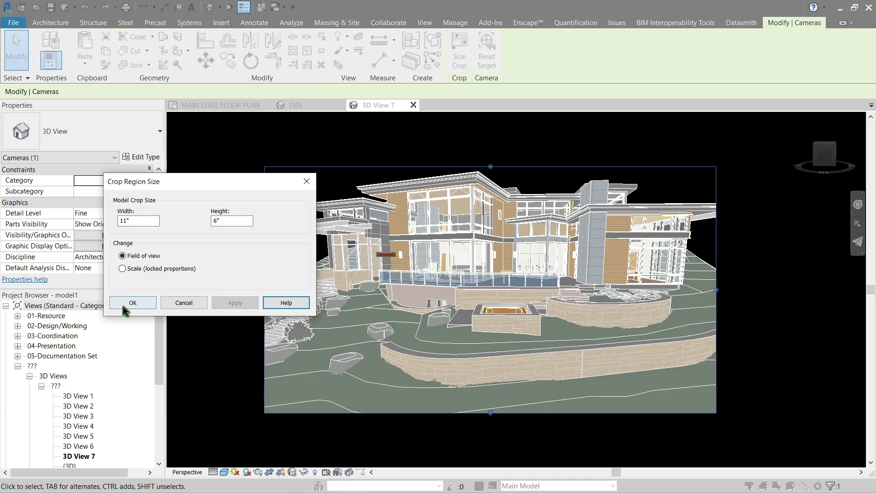
click(139, 270)
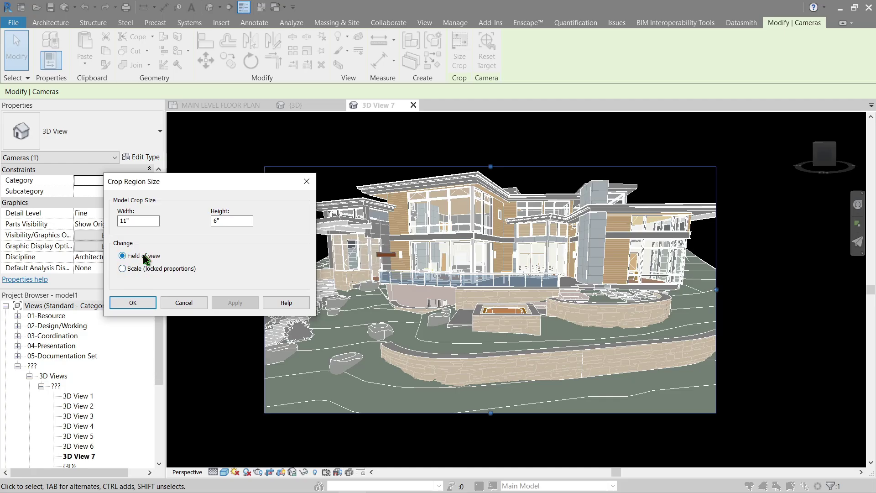
- Widen the camera crop frame on the left and right, then zoom to fit
click(129, 303)
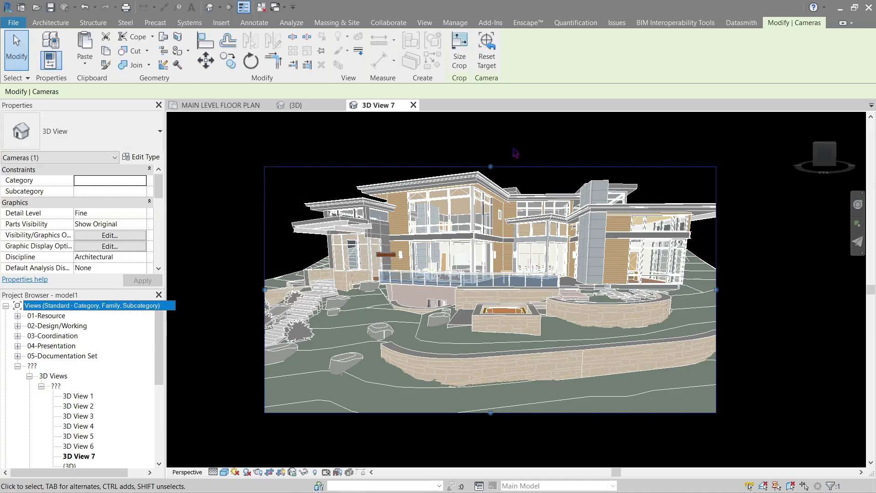
middle_drag(518, 157, 521, 182)
click(521, 192)
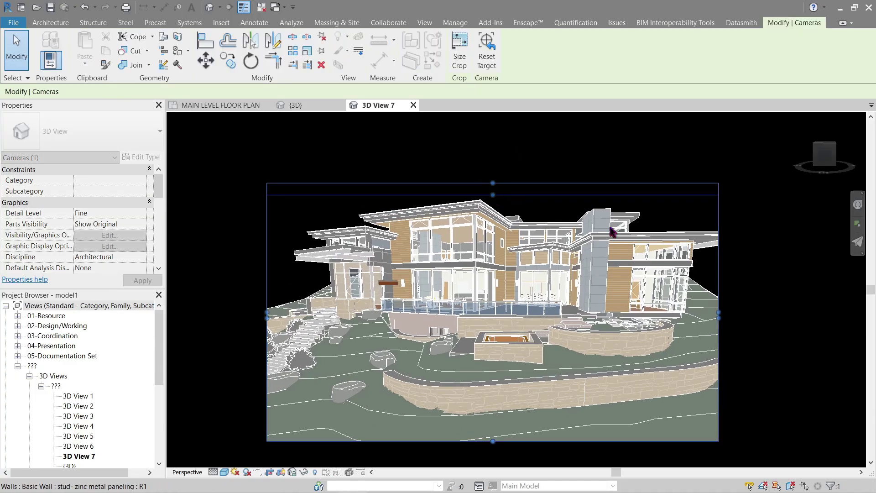
drag(719, 313, 767, 313)
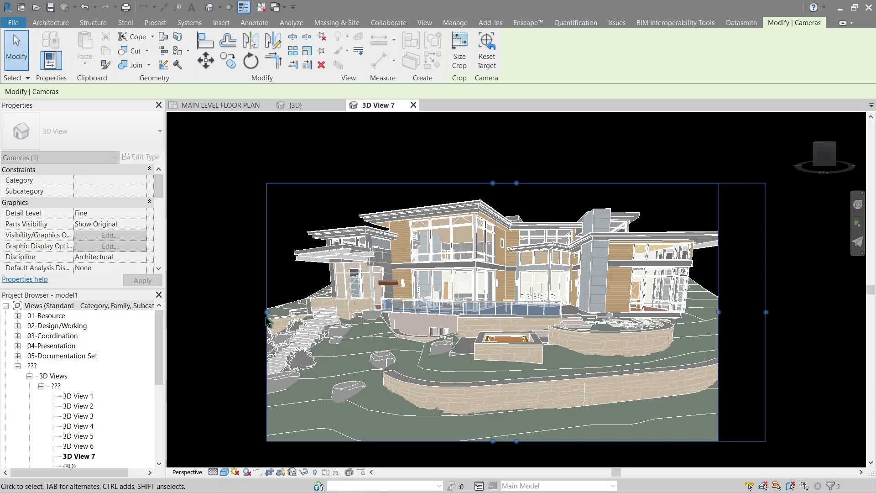
drag(267, 313, 239, 313)
click(373, 155)
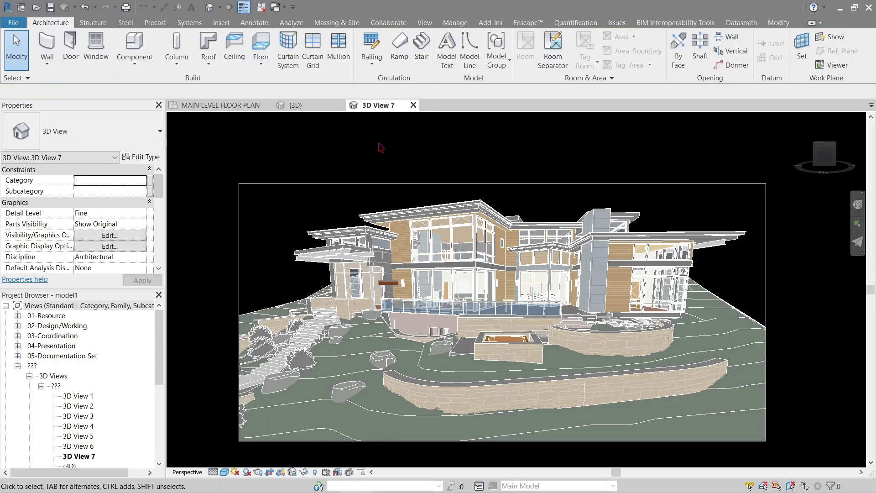
key(z)
key(f)
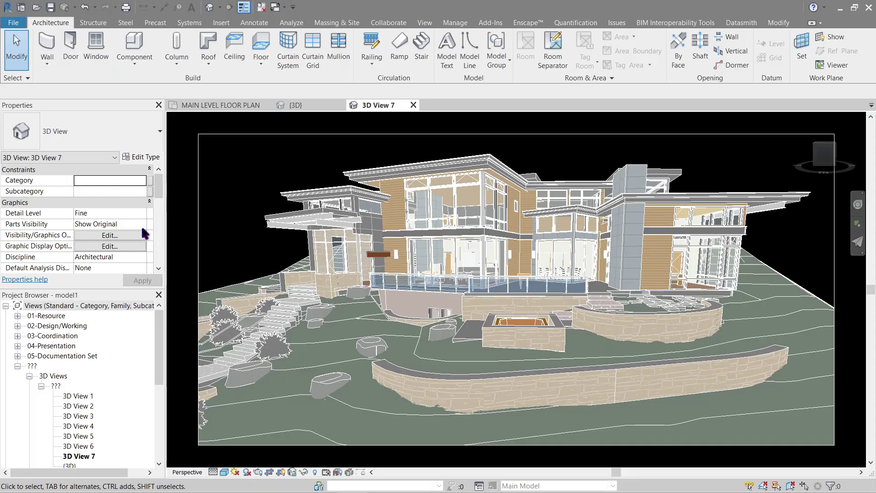
- Hide the crop region boundary and pan to frame the house closer
scroll(145, 233, down, 3)
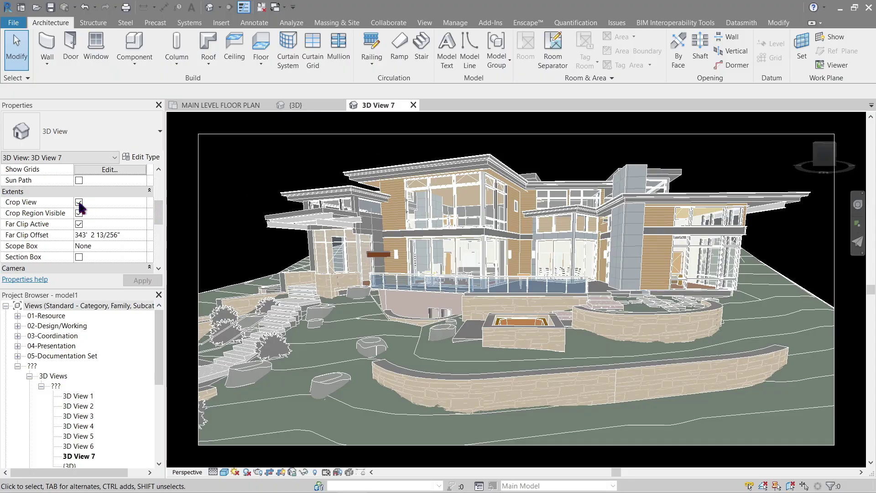
click(79, 213)
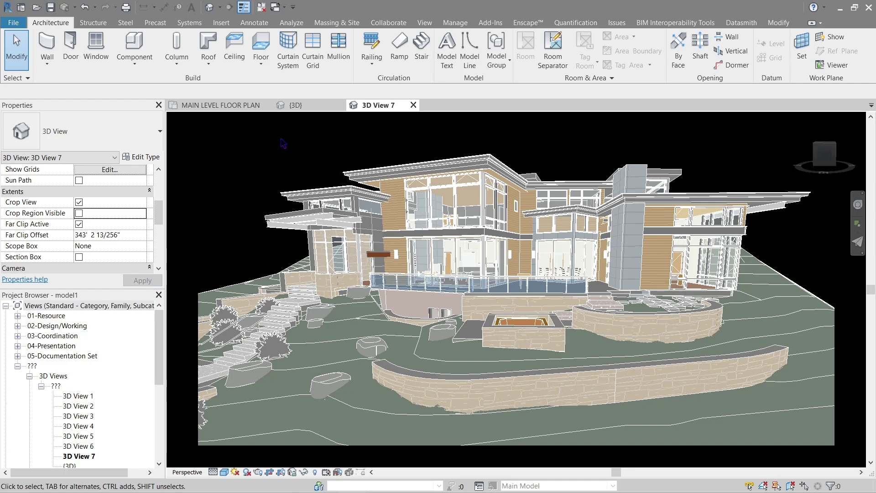
scroll(397, 235, up, 3)
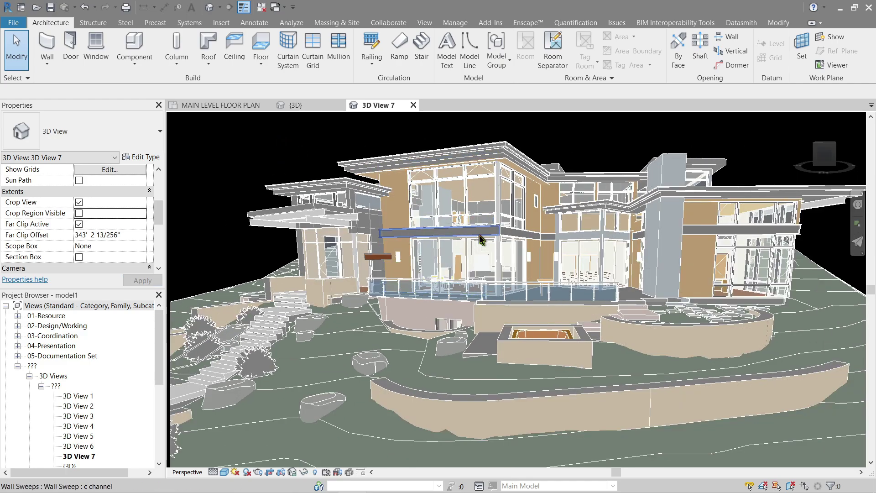
middle_drag(532, 239, 498, 239)
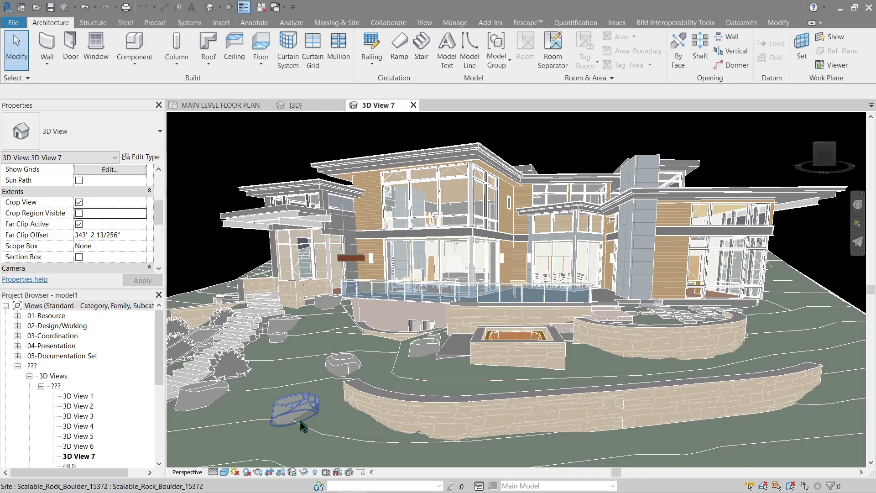
click(224, 471)
- Switch 3D View 7 to Realistic style and turn off Show Edges in Graphic Display Options
click(233, 461)
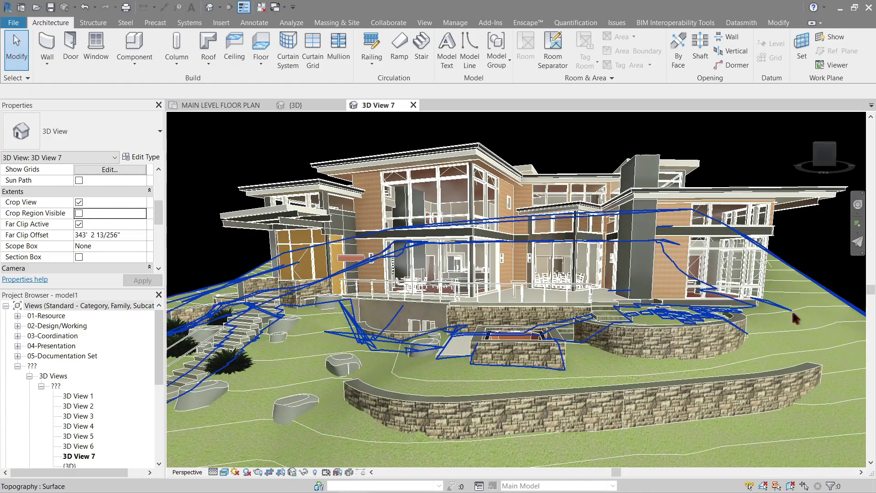
click(224, 472)
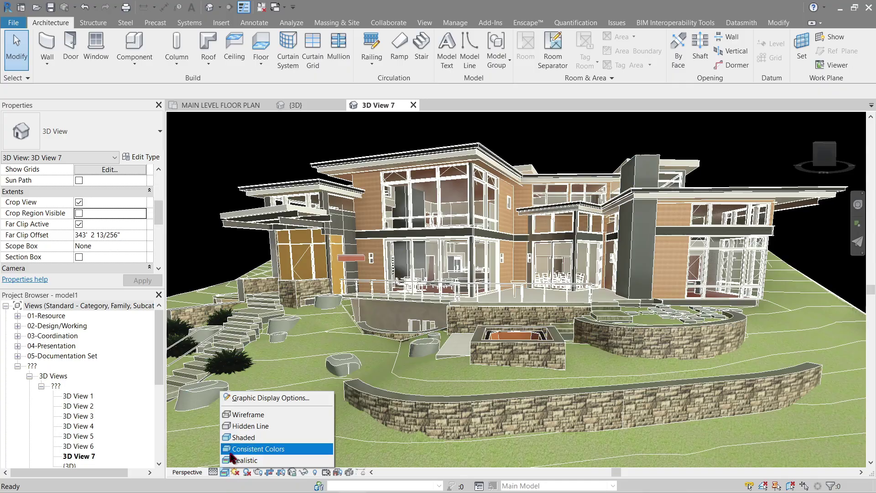
click(255, 399)
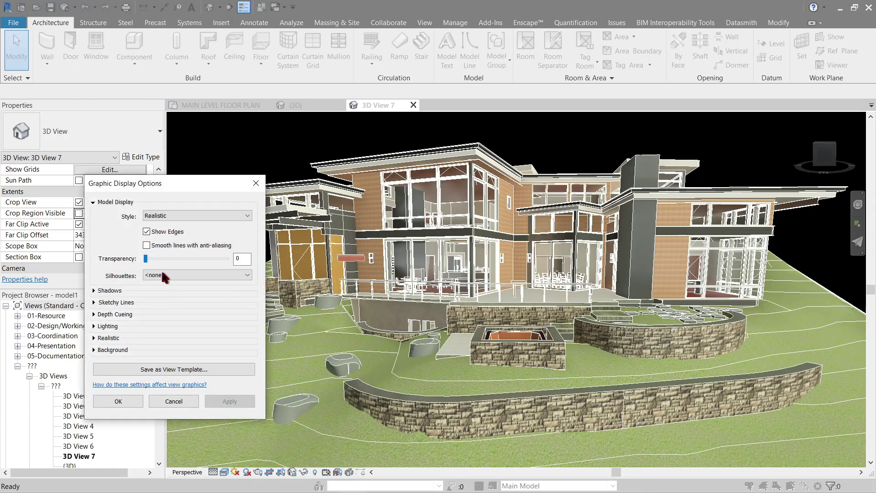
click(146, 231)
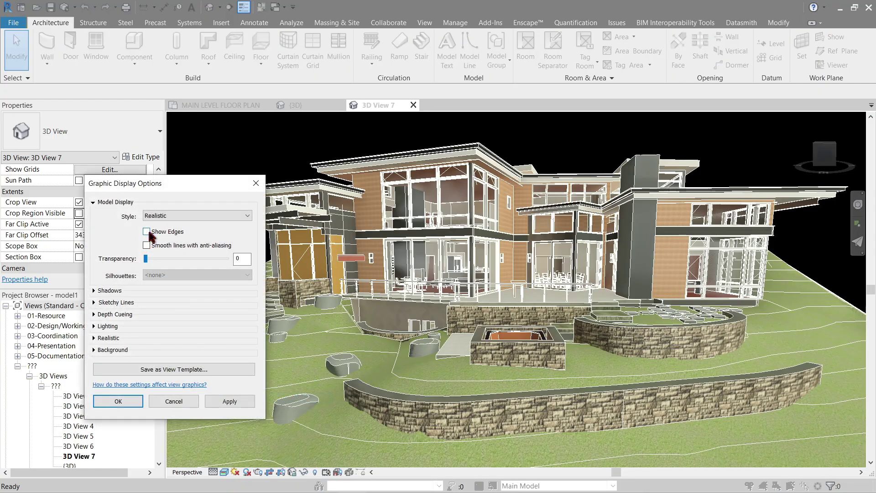
click(240, 406)
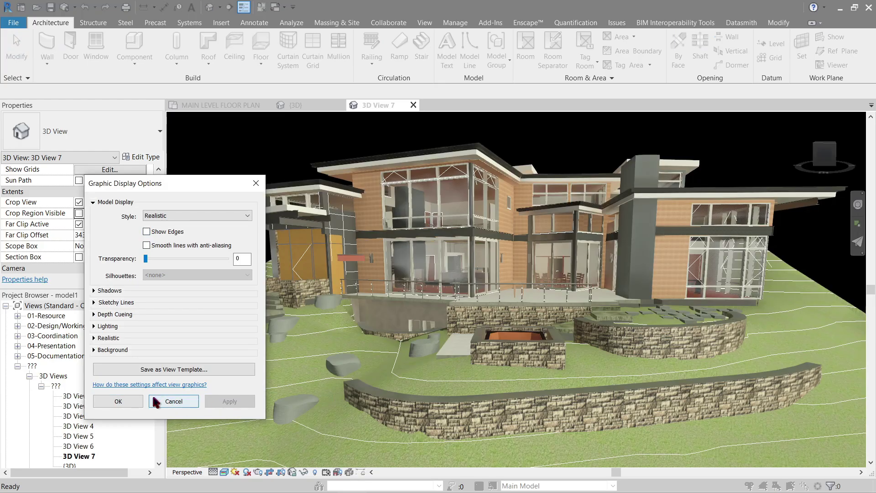
click(120, 401)
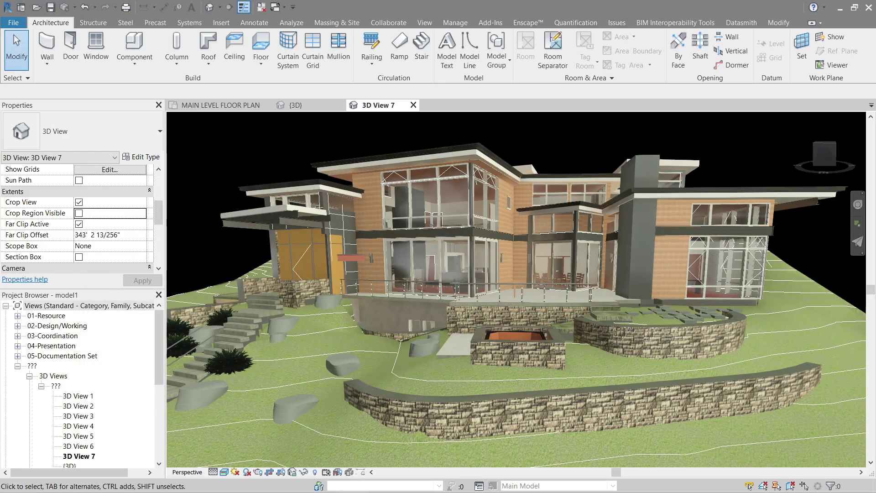
click(424, 23)
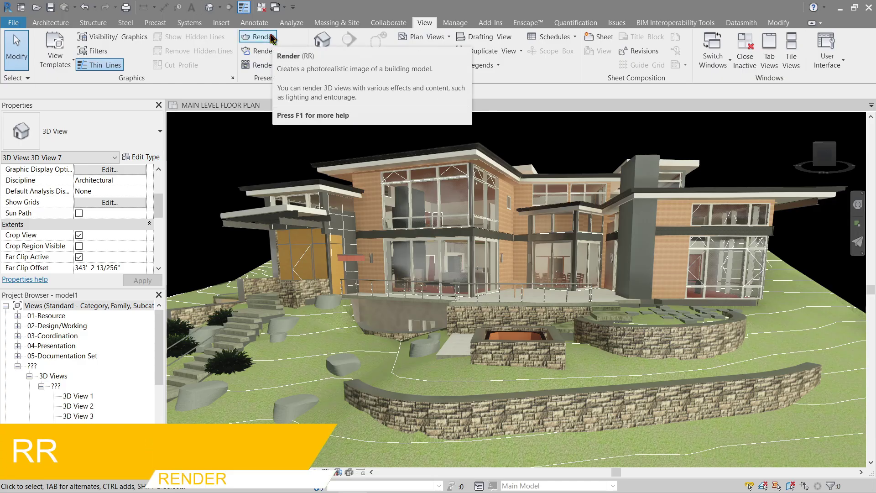
- Open the Rendering dialog with RR, enable Region, and frame the region over the upper house
key(r)
key(r)
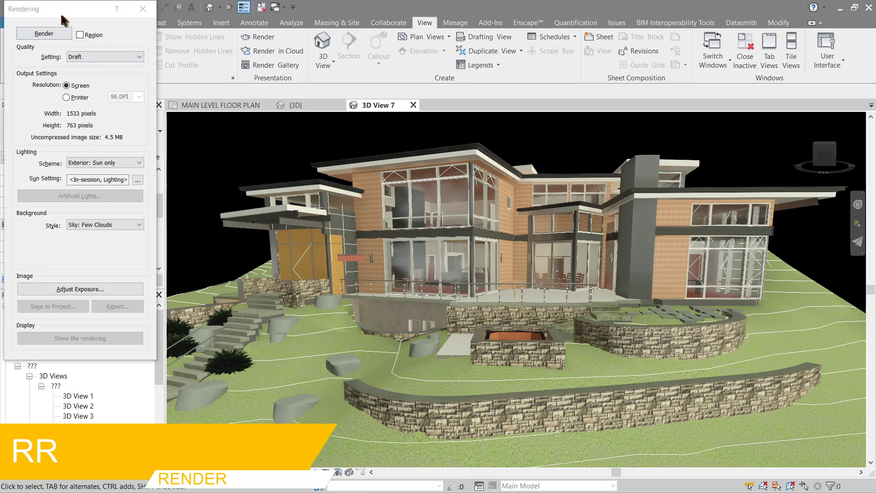
drag(62, 15, 72, 90)
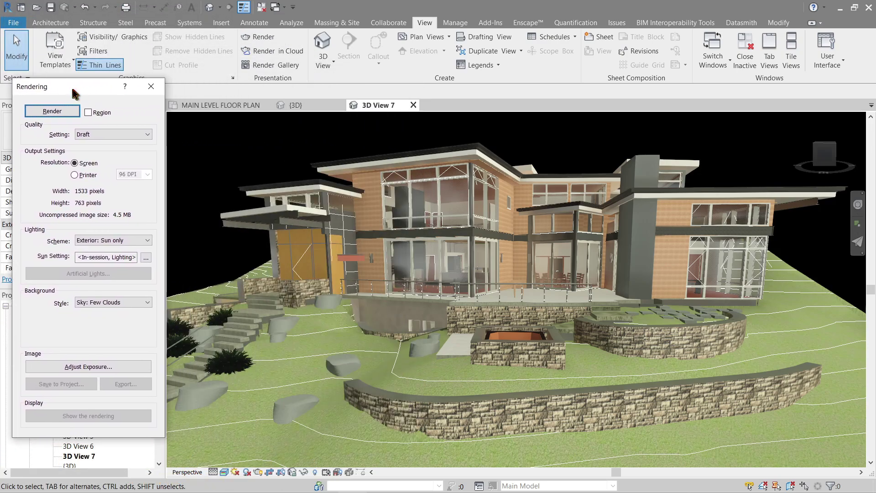
click(88, 112)
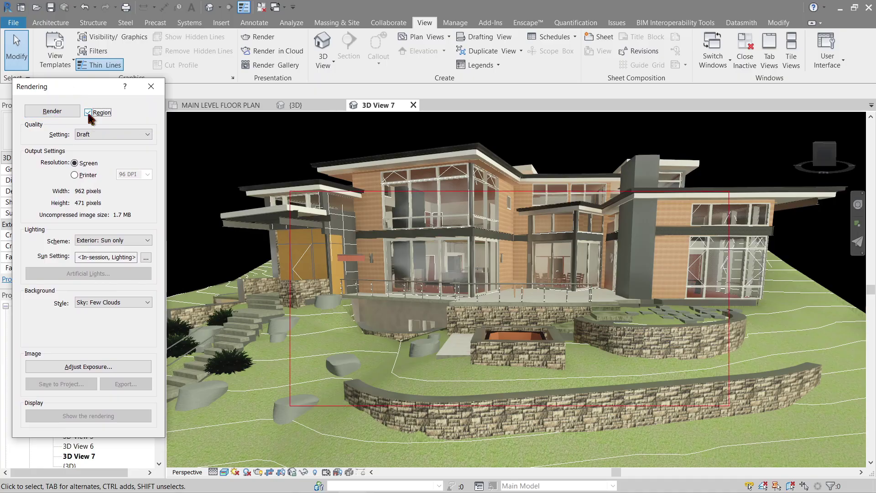
click(329, 191)
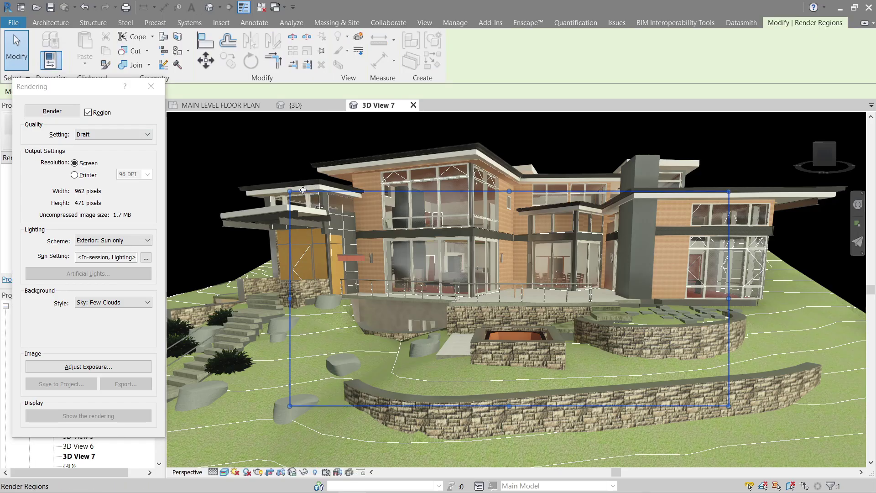
drag(290, 191, 354, 217)
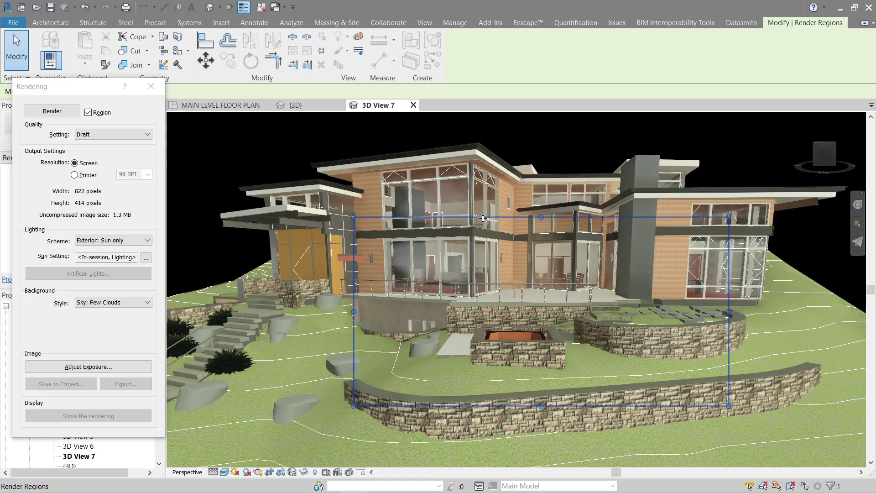
drag(481, 219, 453, 133)
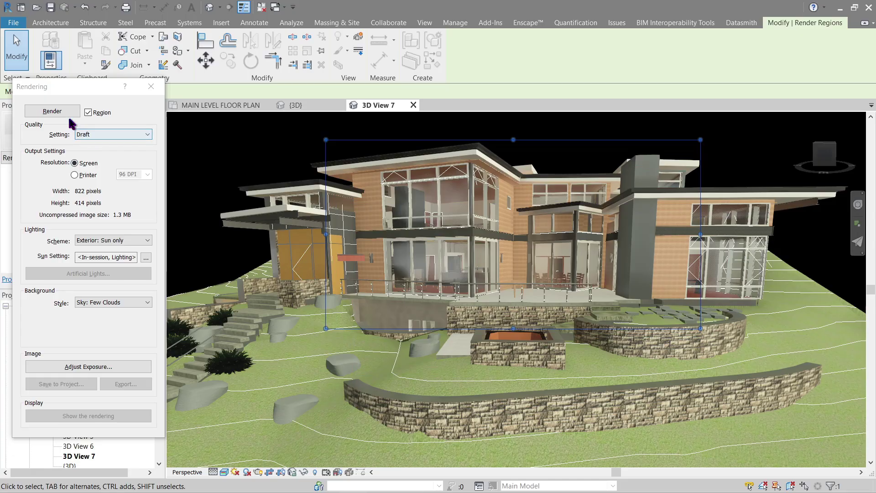
- Render the framed region in Draft quality and inspect the resulting image
click(111, 333)
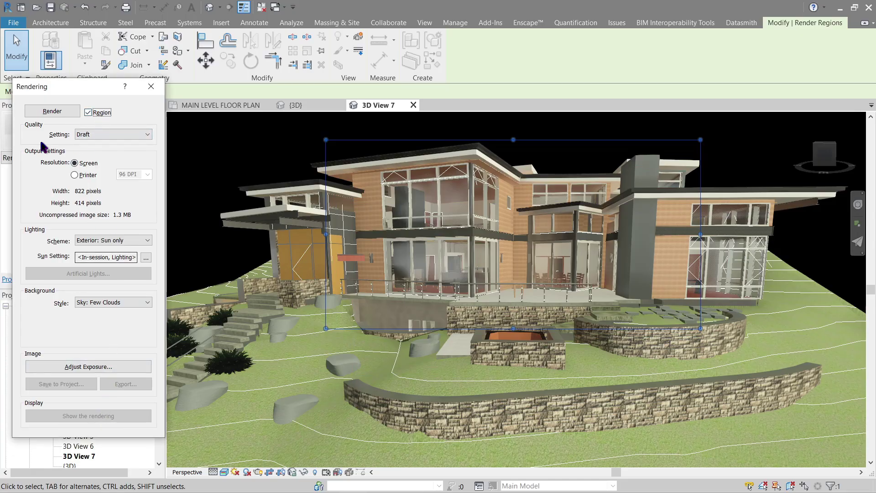
click(52, 111)
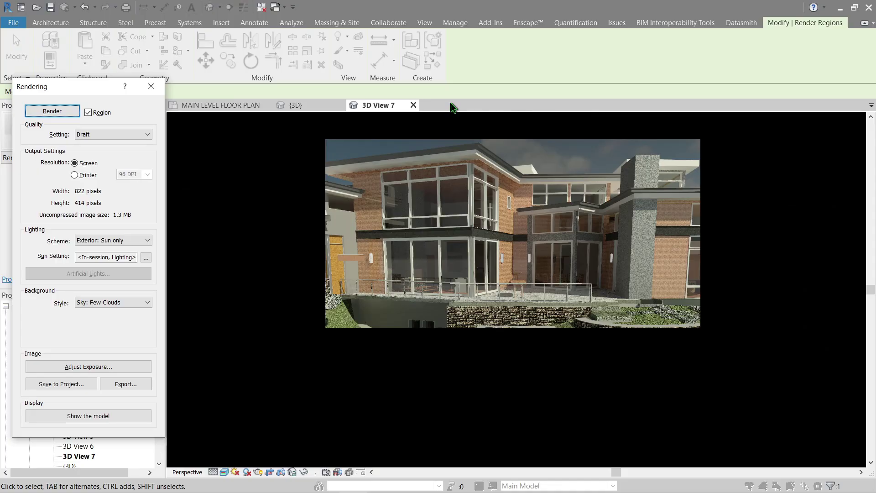
scroll(537, 255, up, 3)
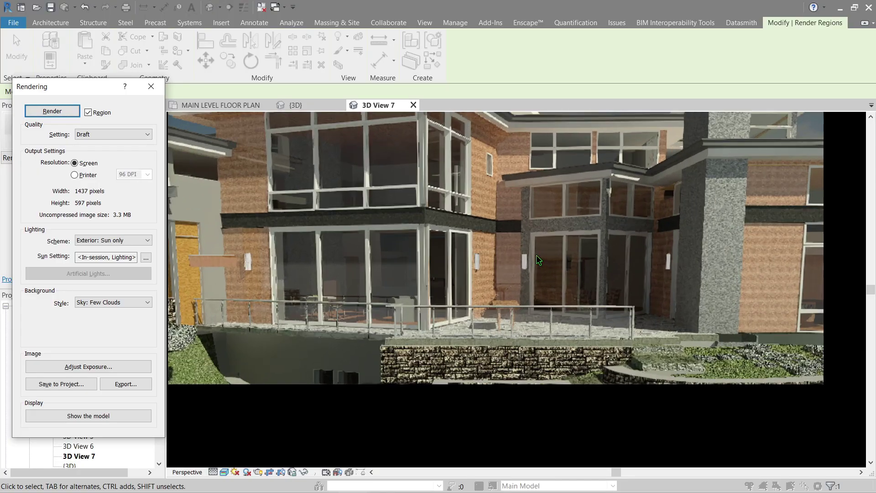
scroll(340, 229, down, 1)
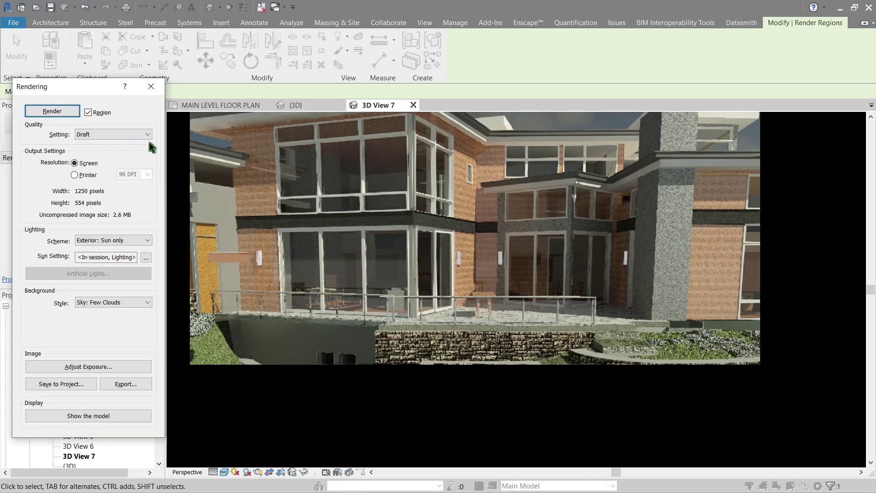
middle_drag(435, 199, 450, 267)
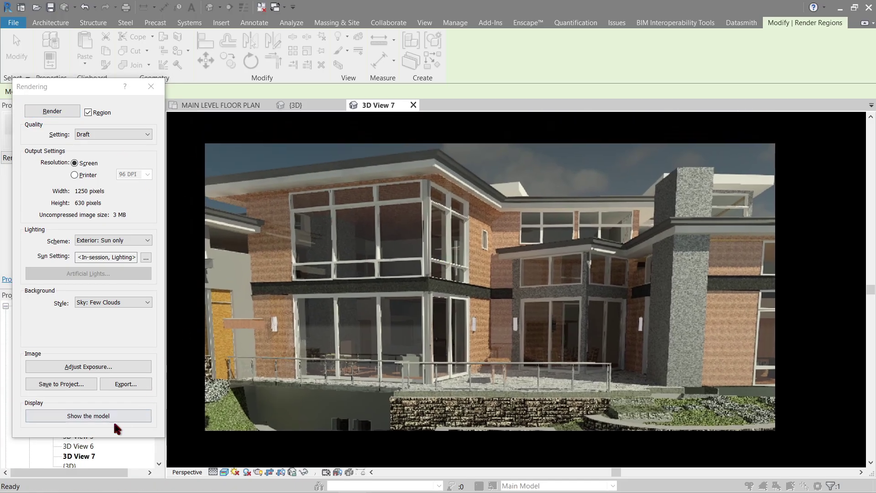
- Return to the model, turn off Region, and render the whole view in Draft quality
click(102, 416)
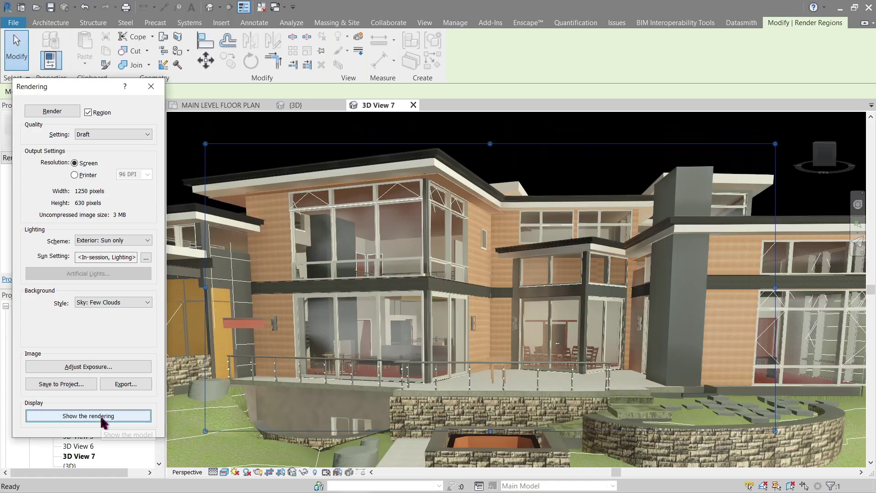
scroll(416, 326, down, 2)
scroll(449, 196, up, 2)
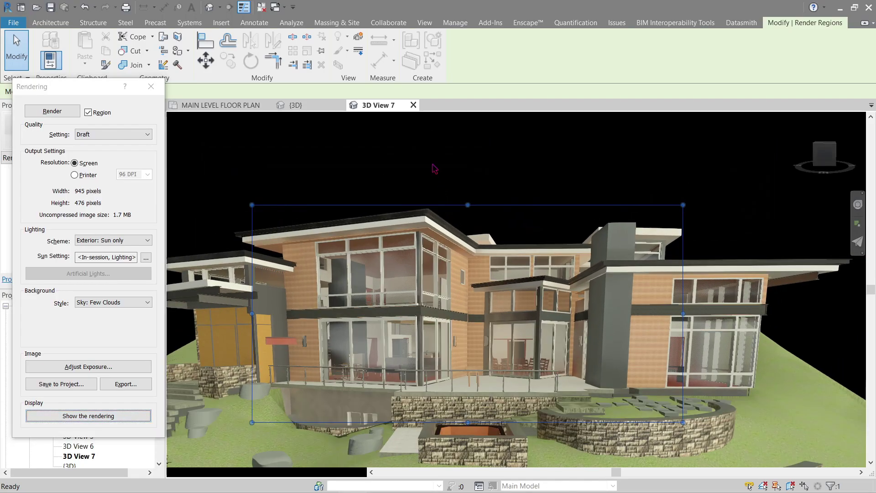
click(88, 113)
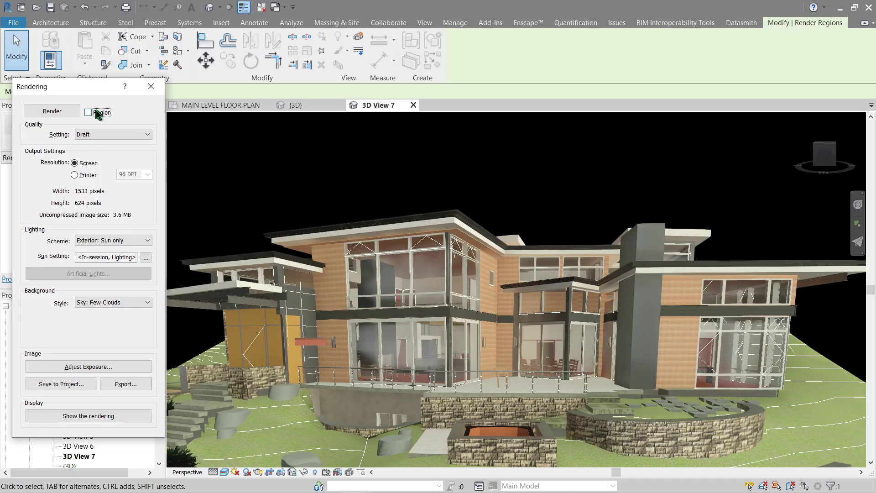
scroll(476, 215, up, 3)
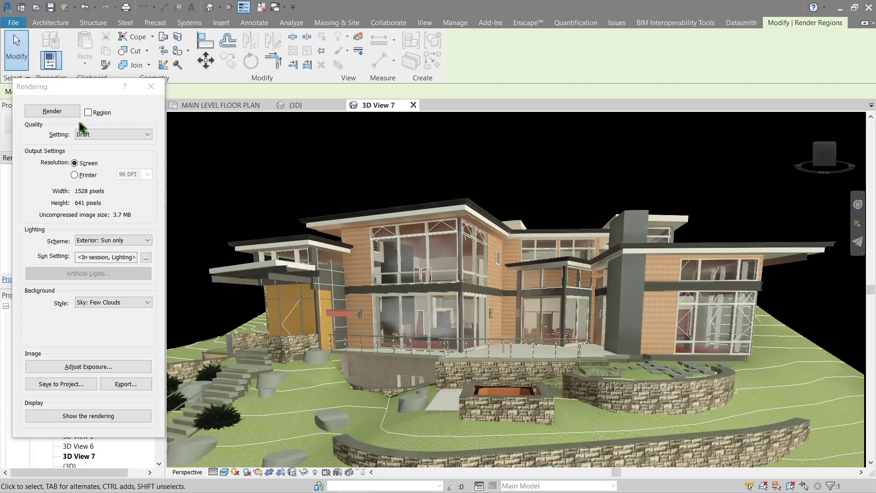
click(52, 110)
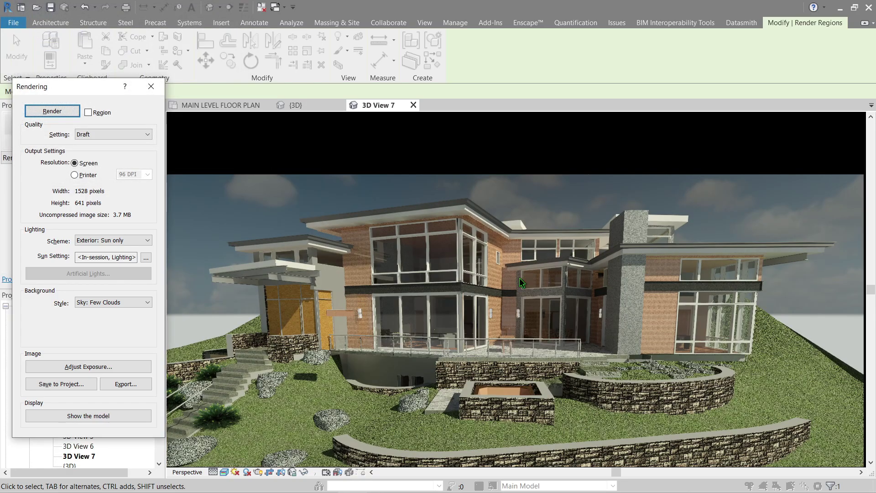
- Pan and zoom over the draft render, then switch back to showing the shaded model
middle_drag(521, 283, 525, 341)
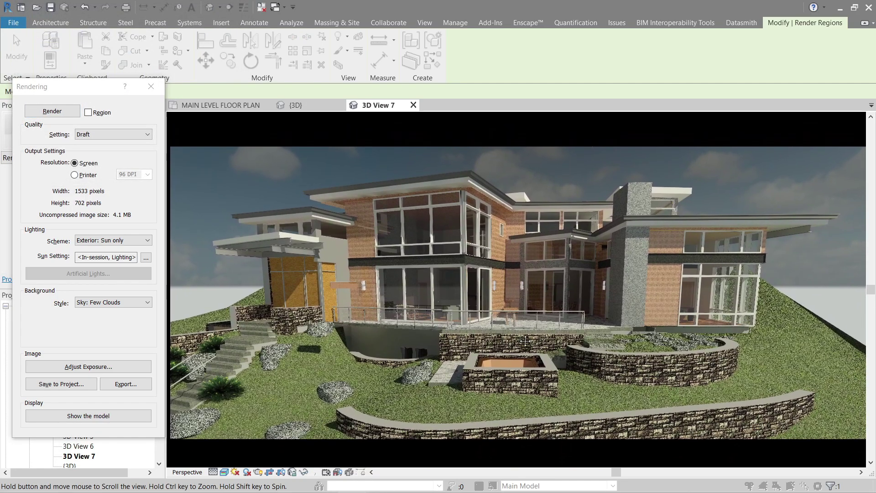
scroll(483, 336, up, 5)
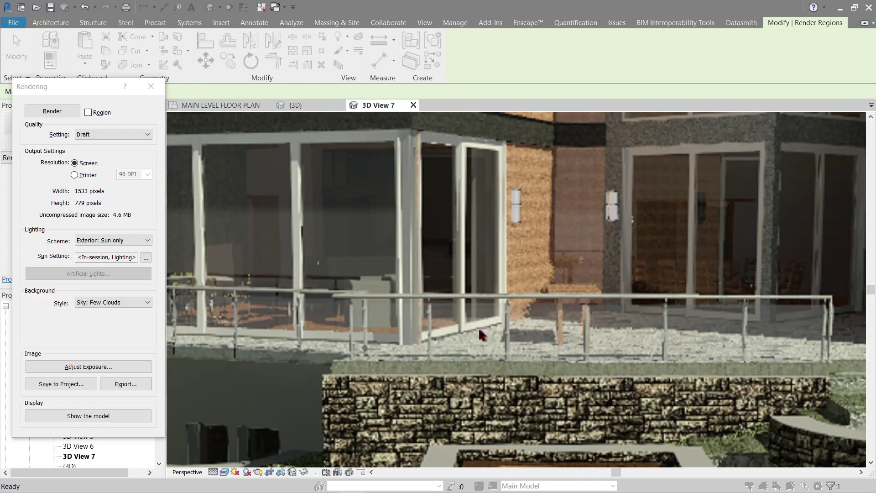
scroll(483, 336, down, 6)
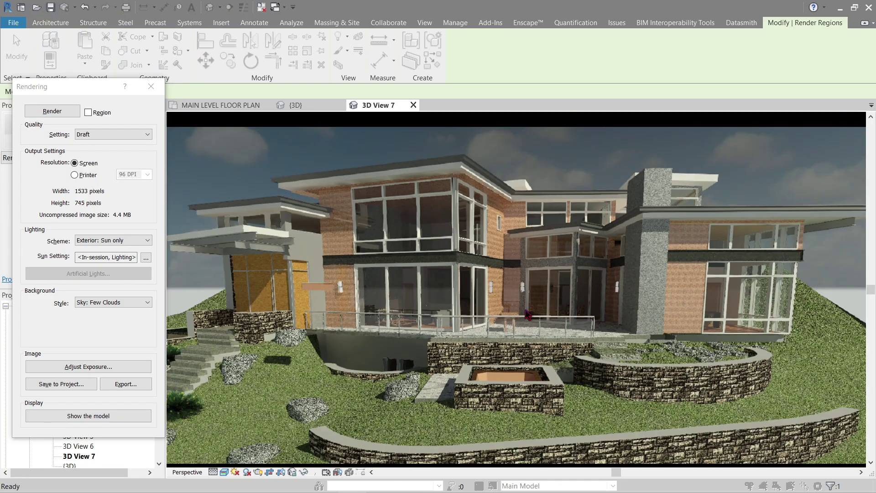
scroll(528, 314, down, 2)
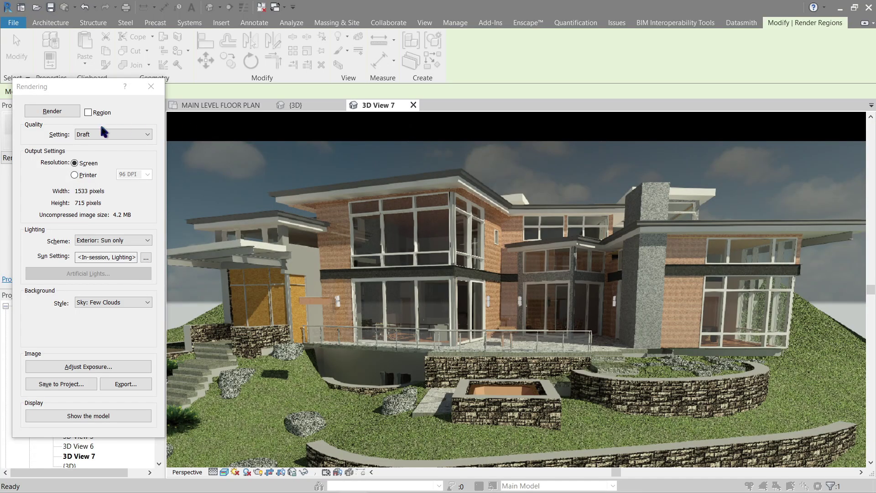
click(96, 417)
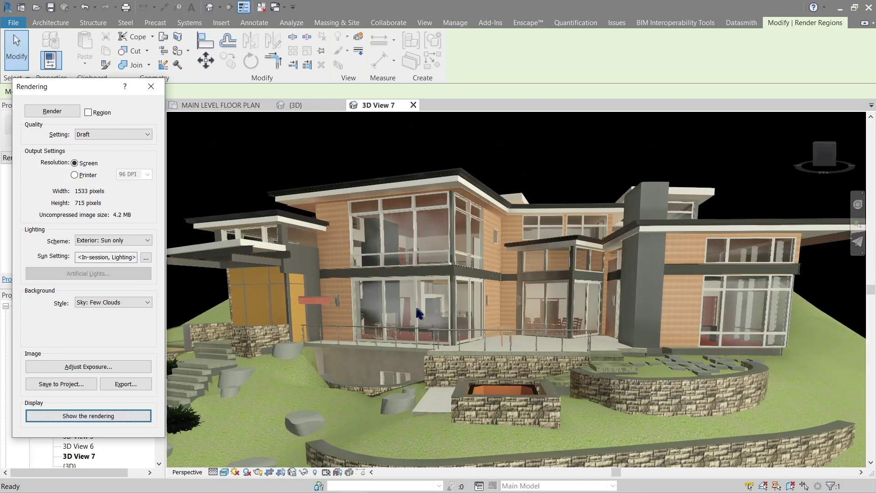
scroll(418, 313, up, 2)
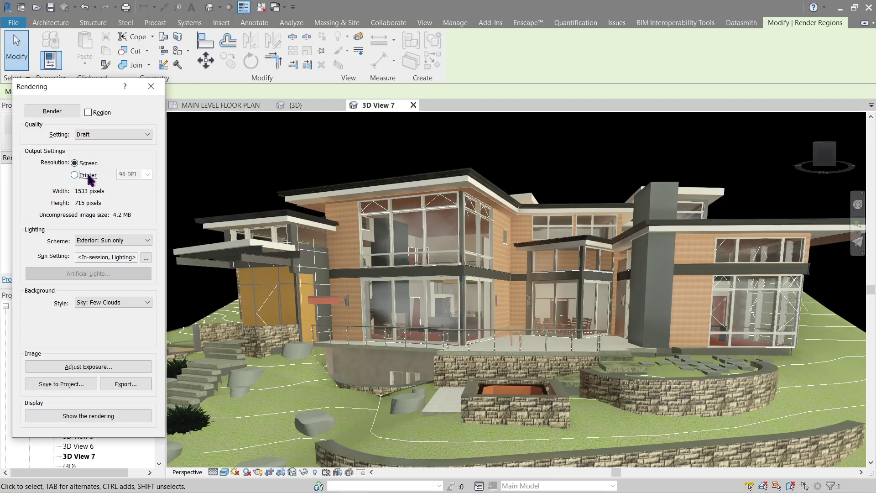
- Switch the render resolution to Printer (150 DPI) and bring up the DPI choices
click(88, 176)
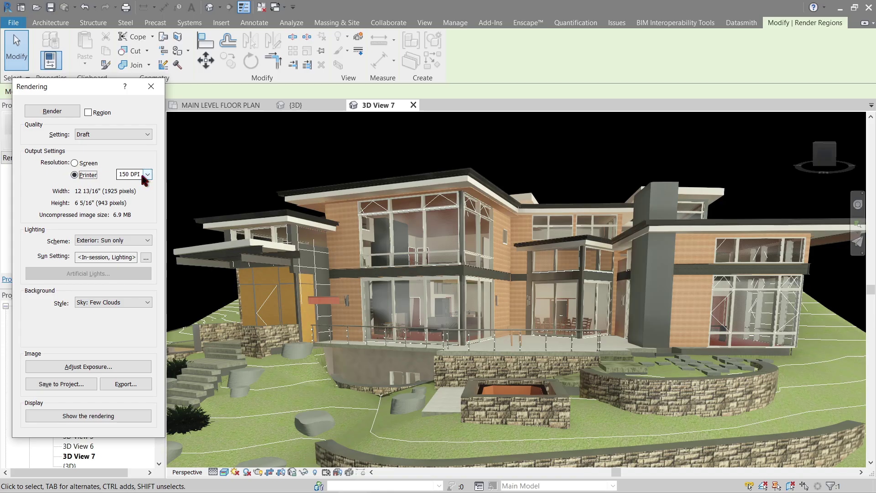
click(678, 379)
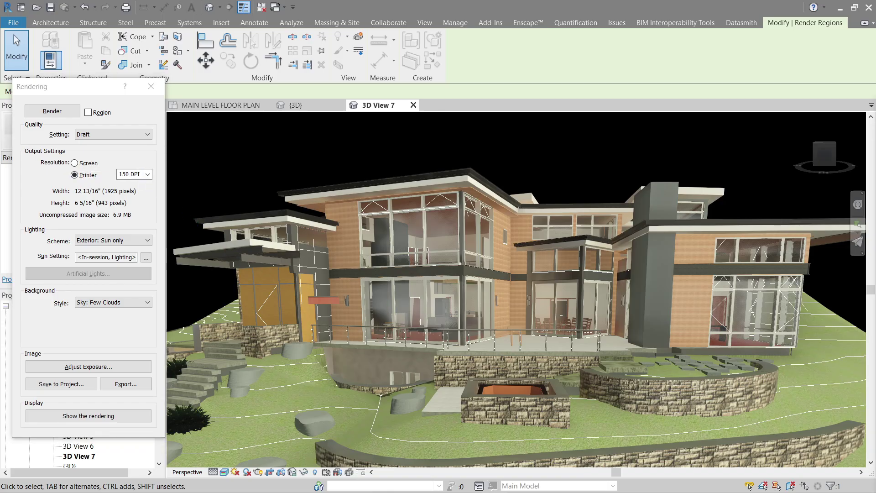
click(148, 175)
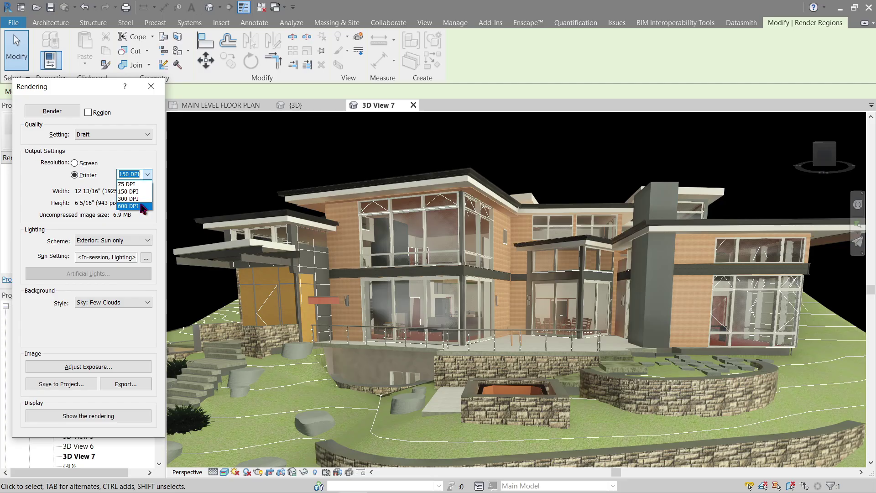
- Set the output resolution to 600 DPI and the render quality to High
click(132, 206)
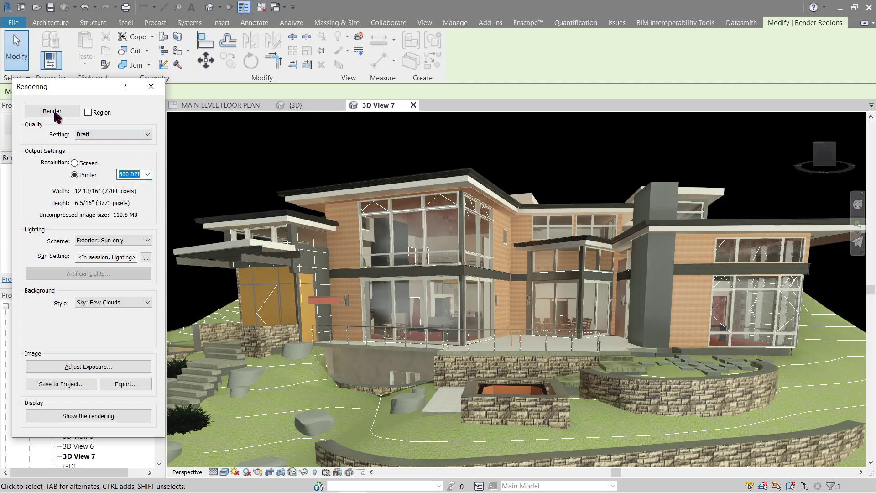
click(87, 135)
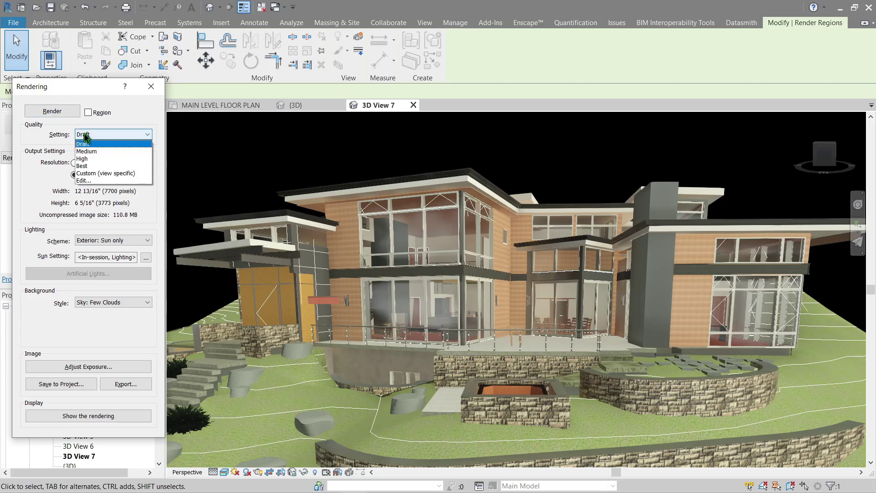
click(98, 159)
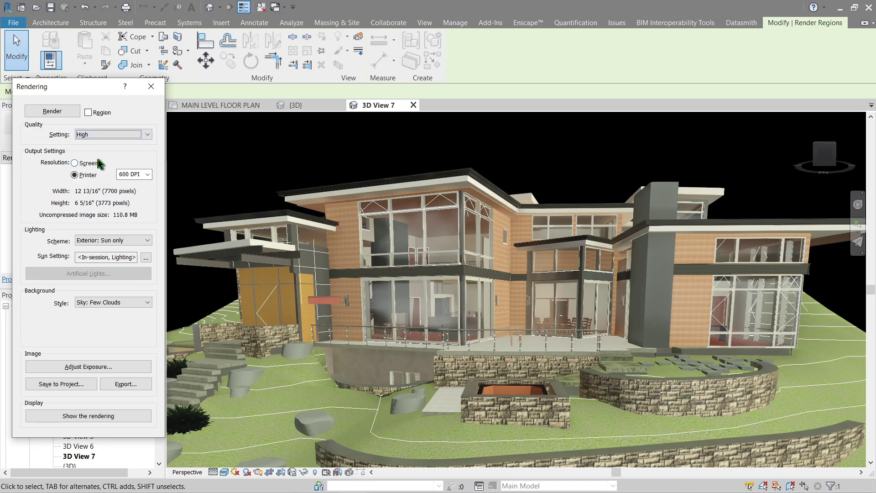
- Turn on region rendering and frame the region rectangle around the house
click(97, 113)
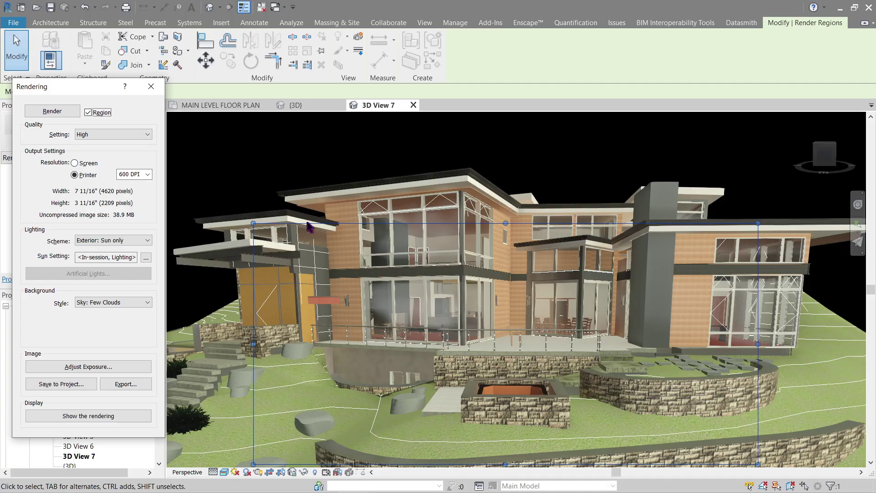
click(564, 225)
drag(564, 225, 498, 131)
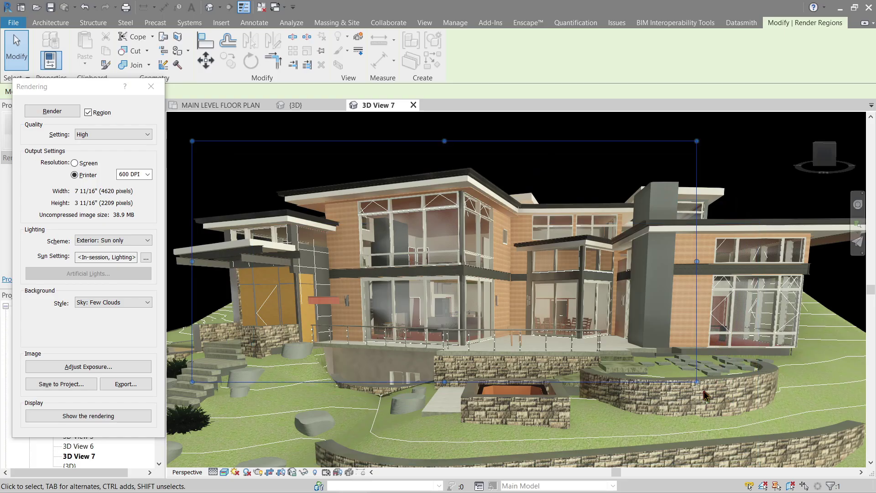
drag(697, 382, 827, 451)
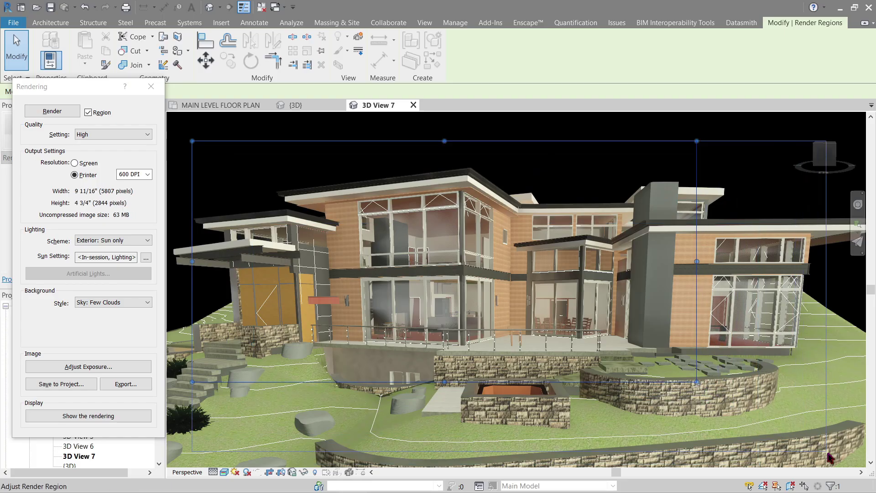
click(133, 116)
click(131, 112)
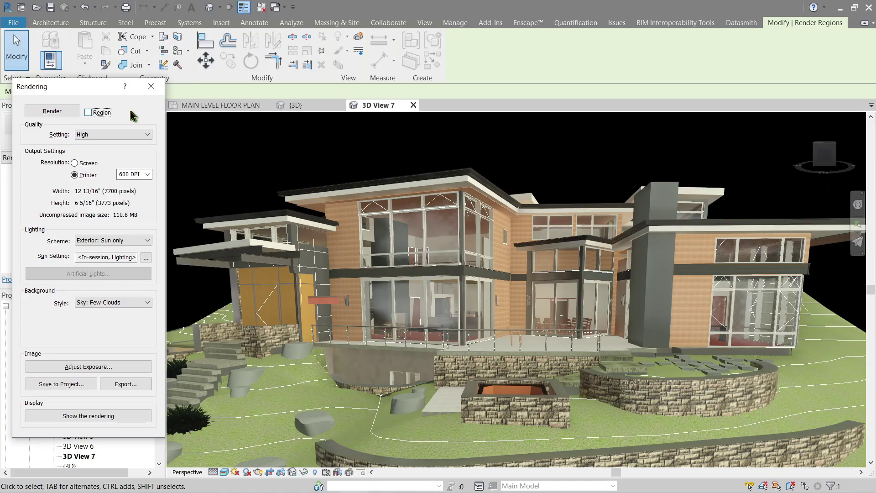
click(94, 112)
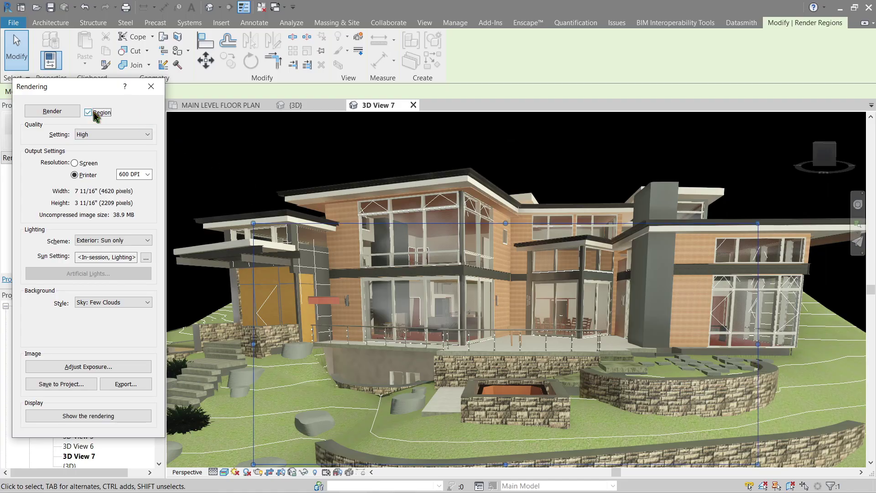
drag(383, 224, 384, 144)
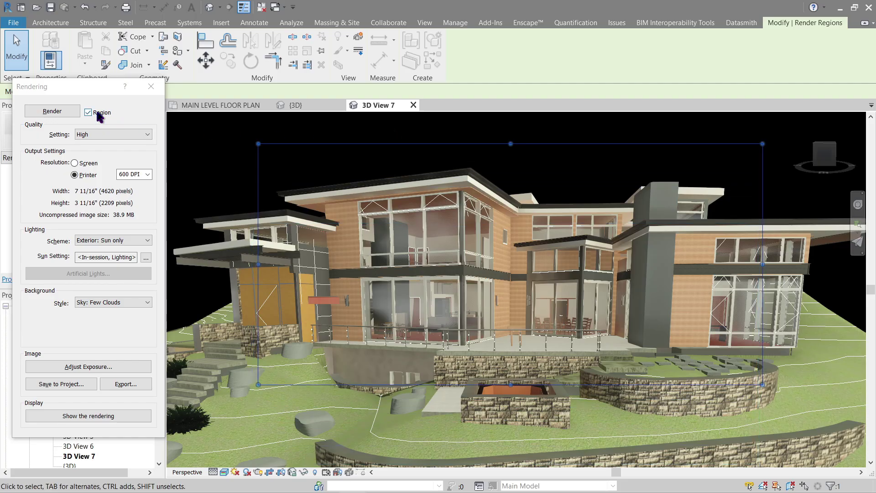
- Render the framed house region at High quality and 600 DPI
click(62, 112)
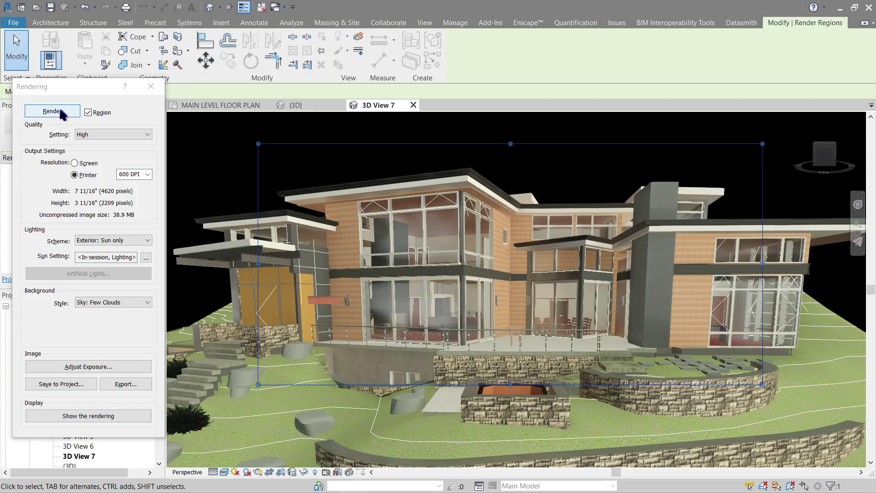
click(62, 112)
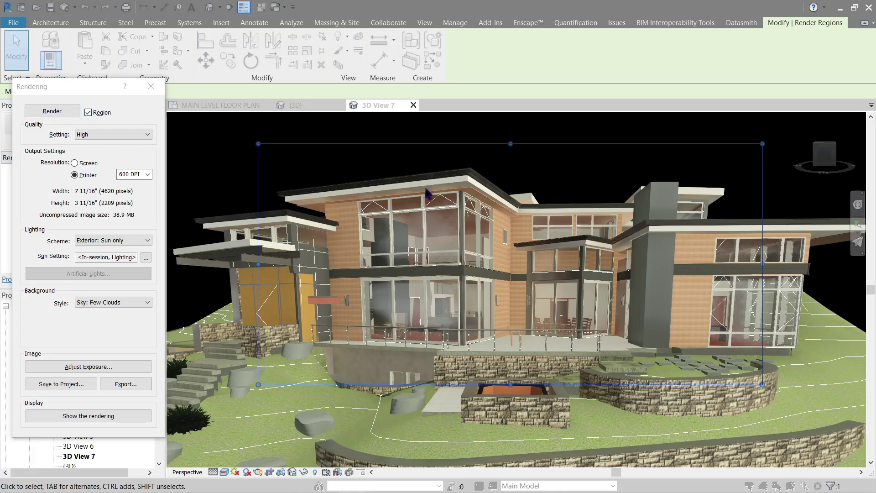